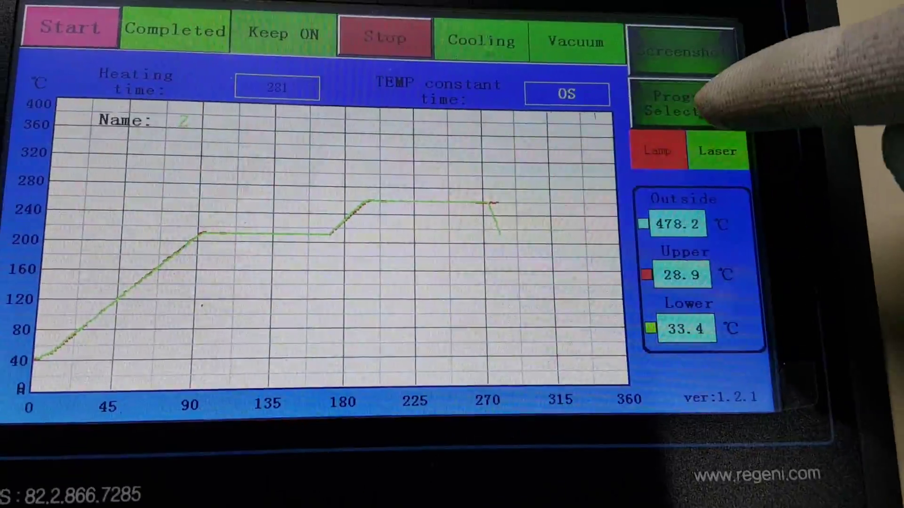
Step: Replace profile Z with PROFILE 1 from the saved-profiles list in the step table
{"action": "left_click", "coordinate": [674, 105]}
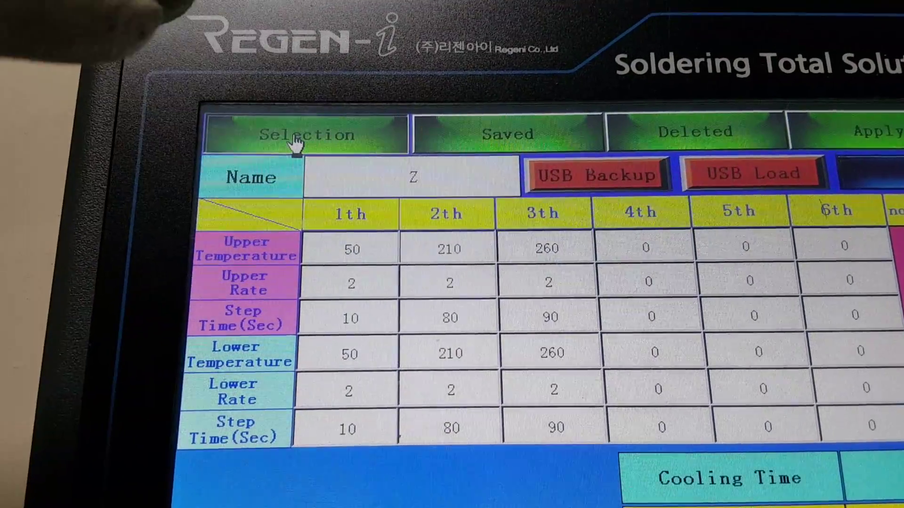
{"action": "left_click", "coordinate": [296, 141]}
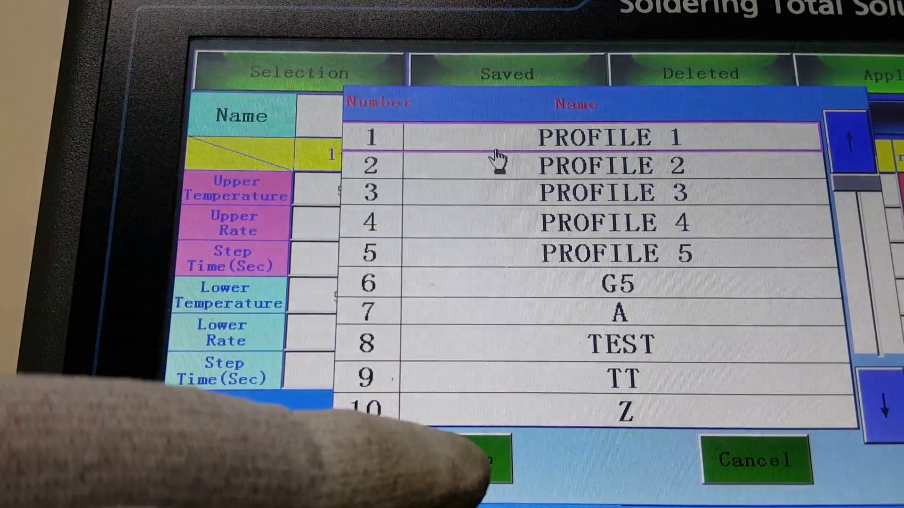
{"action": "left_click", "coordinate": [444, 468]}
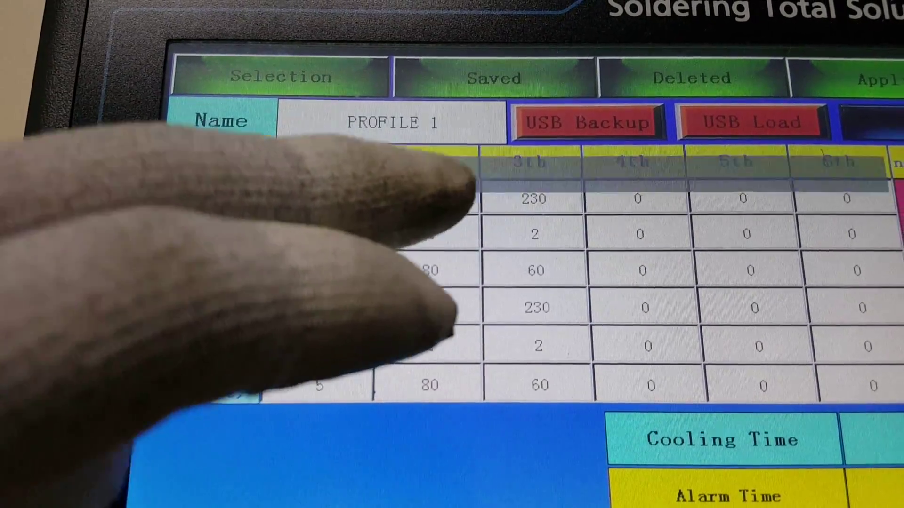
Step: Change step two's upper and lower temperatures from 180 °C to 200 °C
{"action": "left_click", "coordinate": [410, 205]}
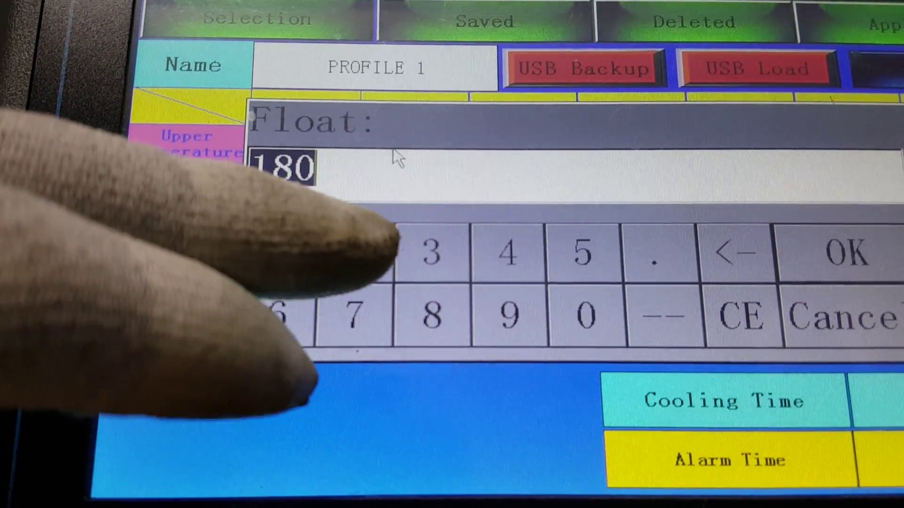
{"action": "left_click", "coordinate": [358, 256]}
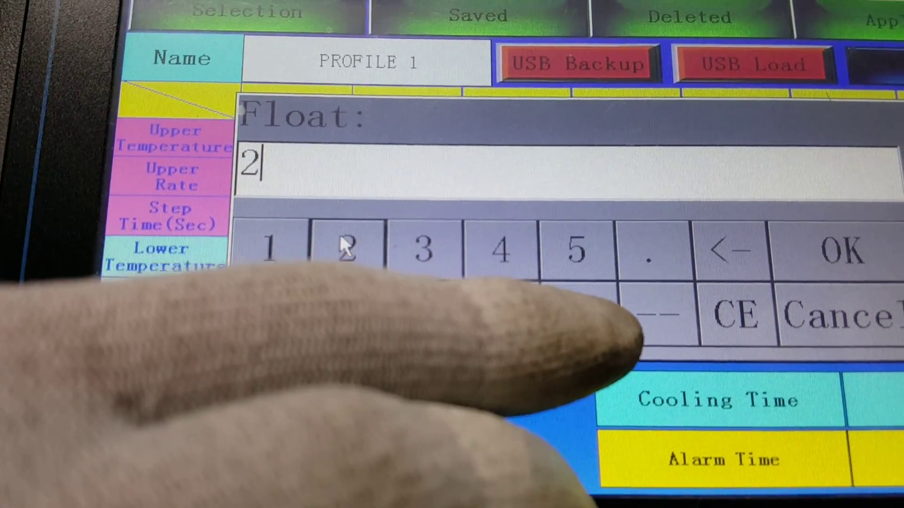
{"action": "type", "text": "200"}
{"action": "left_click", "coordinate": [584, 307]}
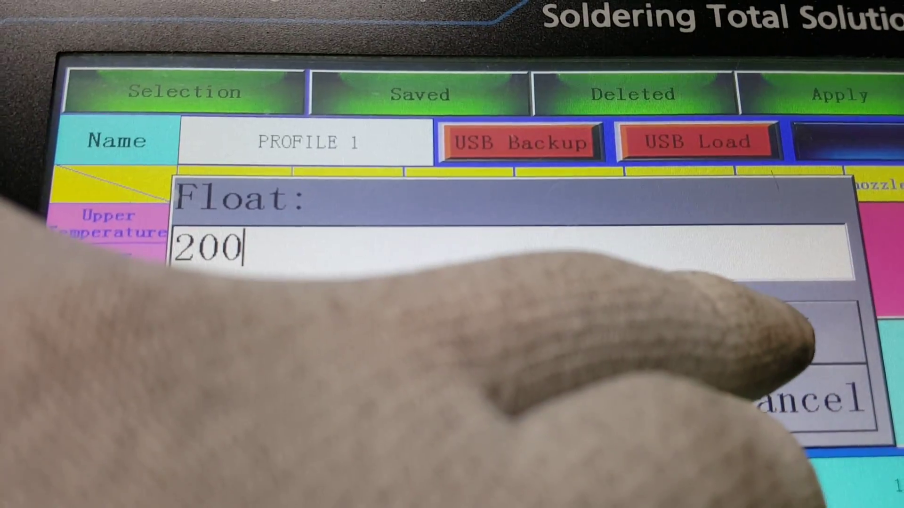
{"action": "left_click", "coordinate": [823, 288]}
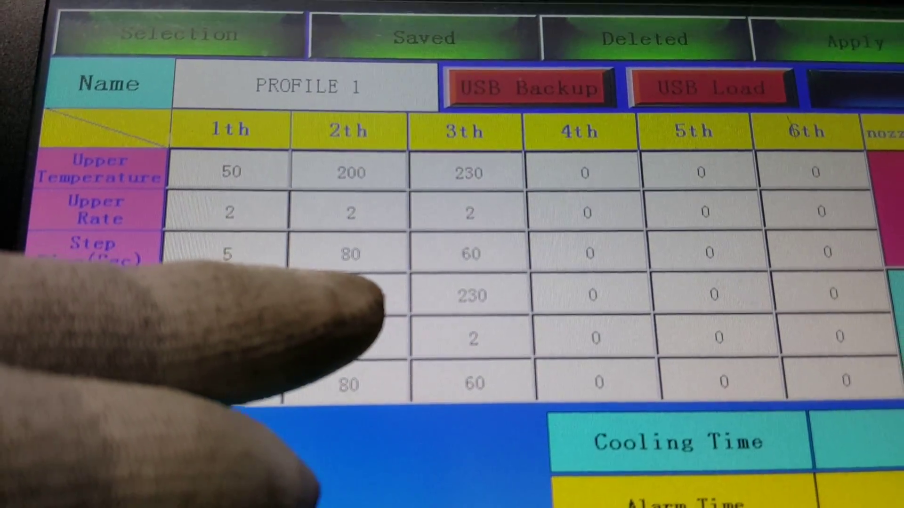
{"action": "left_click", "coordinate": [322, 303]}
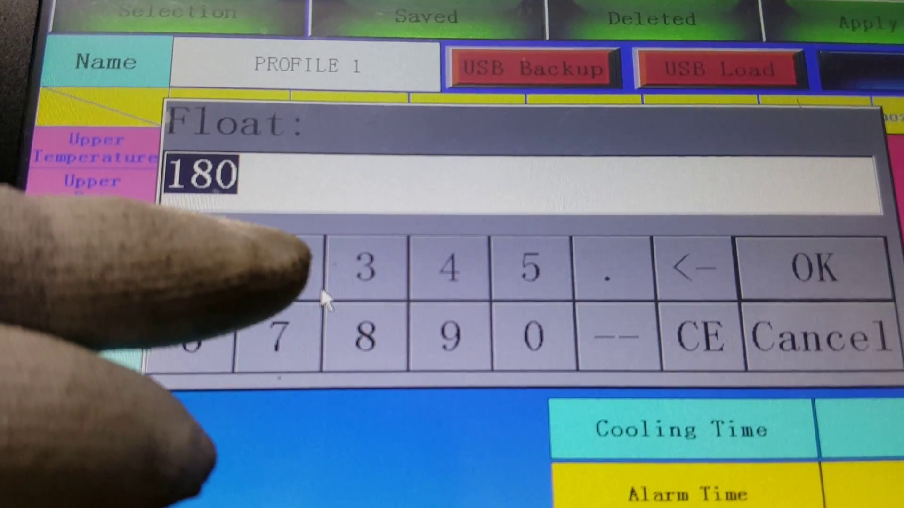
{"action": "left_click", "coordinate": [267, 260]}
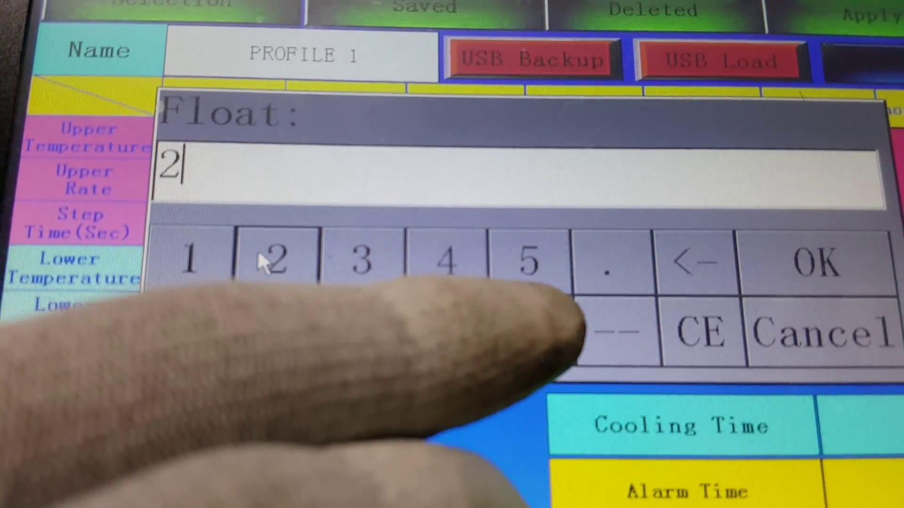
{"action": "left_click", "coordinate": [529, 329]}
{"action": "type", "text": "00"}
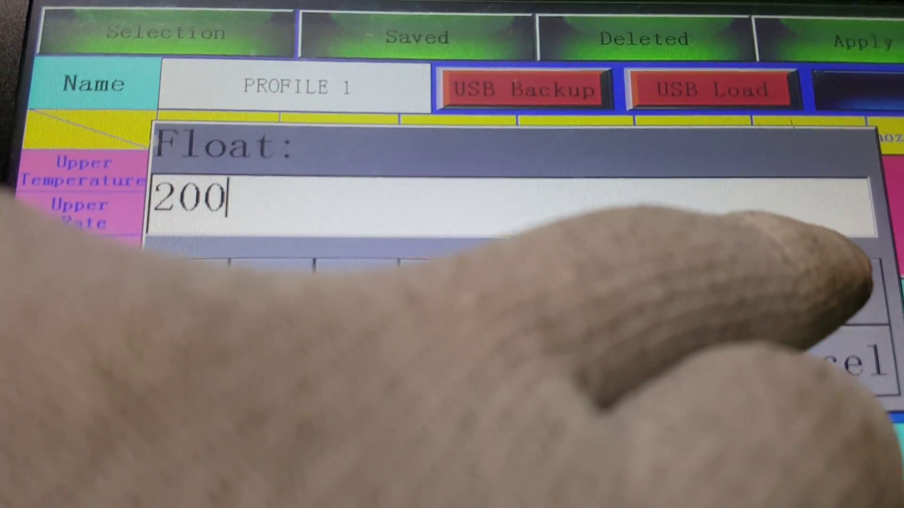
{"action": "left_click", "coordinate": [770, 286]}
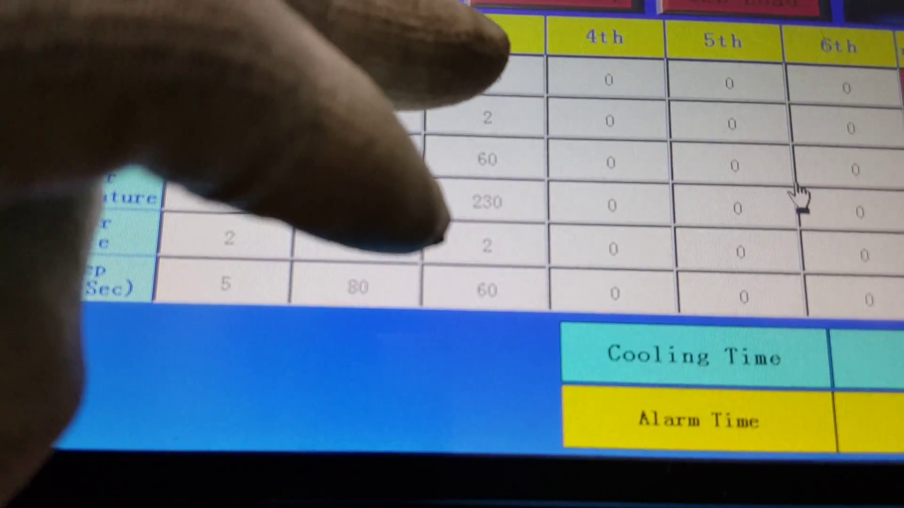
Step: Set step three's upper temperature to 255 °C and upper hold to 85 s
{"action": "left_click", "coordinate": [444, 211]}
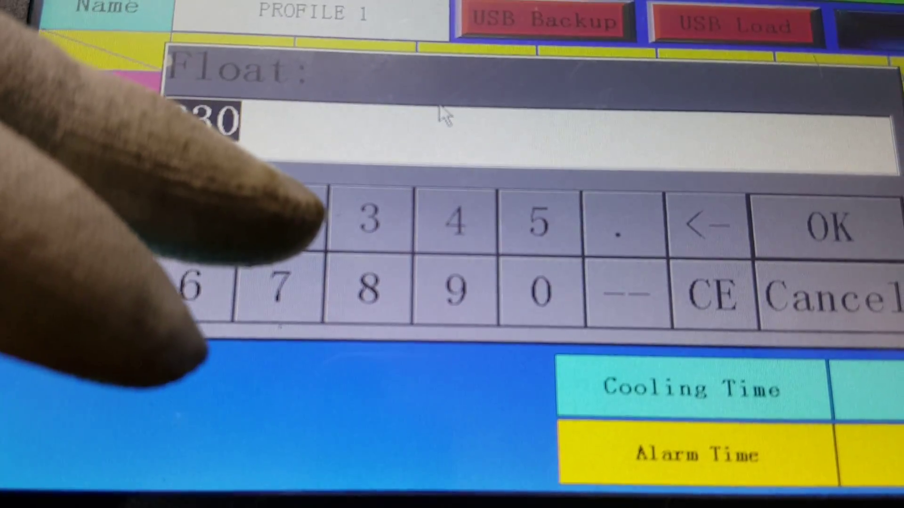
{"action": "left_click", "coordinate": [289, 219]}
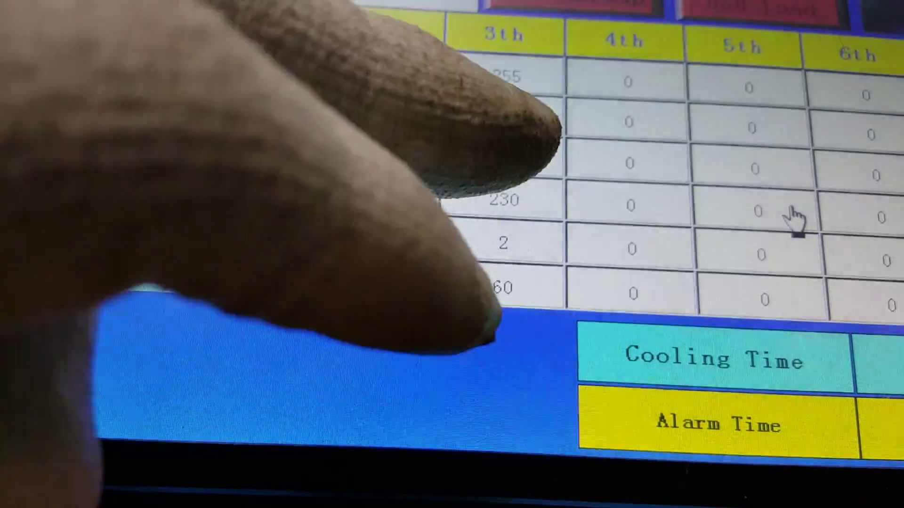
{"action": "left_click", "coordinate": [498, 291]}
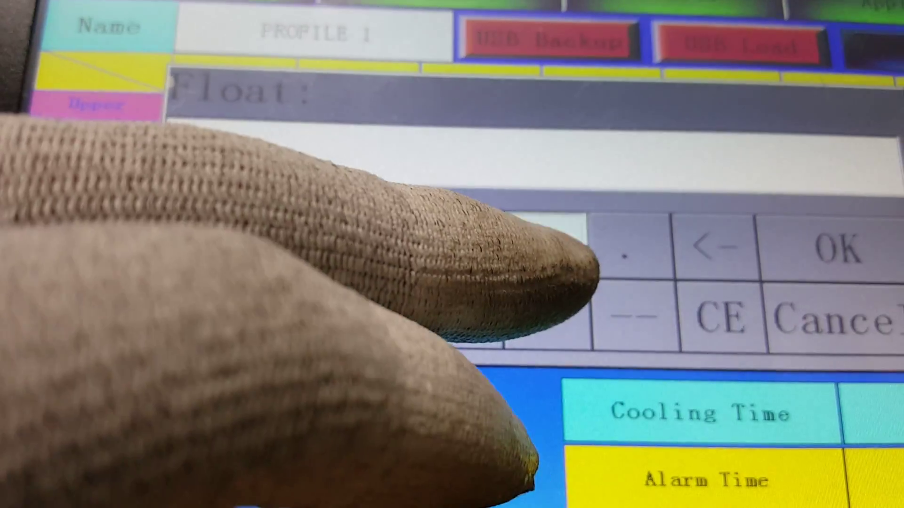
{"action": "left_click", "coordinate": [542, 244]}
{"action": "type", "text": "85"}
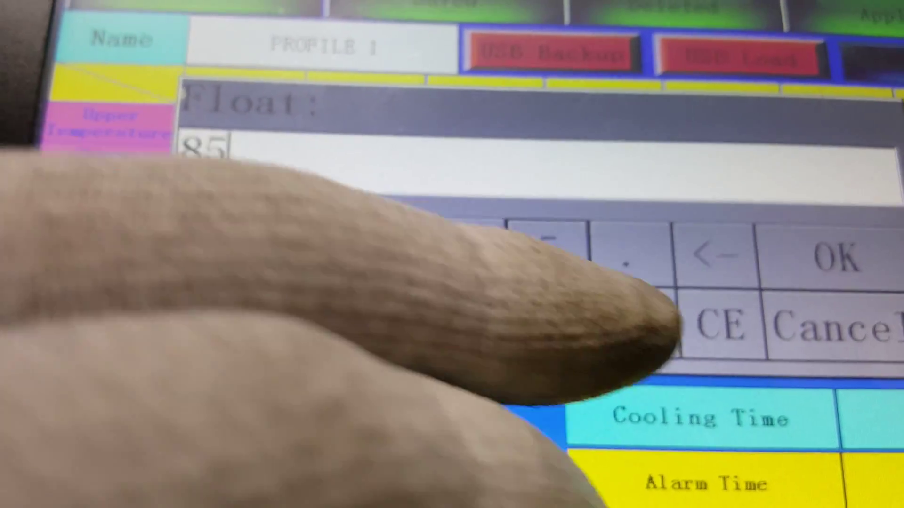
{"action": "left_click", "coordinate": [868, 304]}
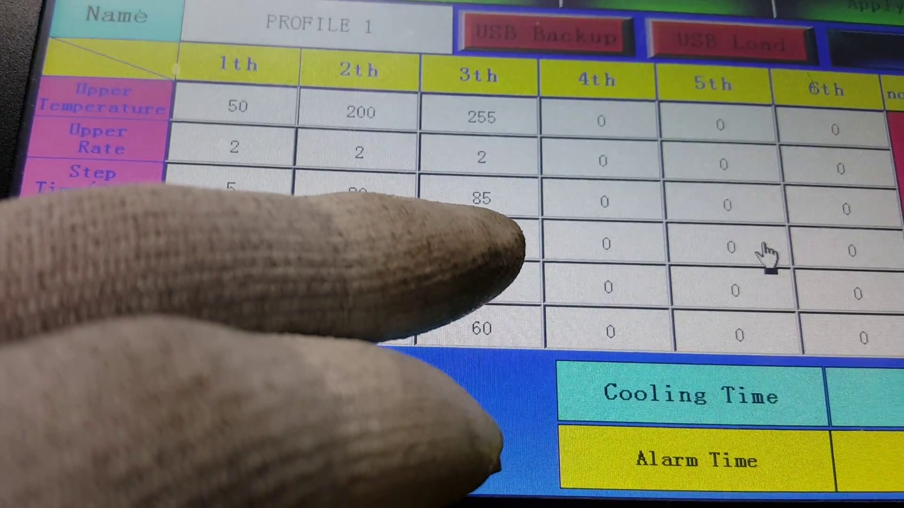
Step: Set step three's lower temperature to 255 °C and begin an 85 s lower hold
{"action": "left_click", "coordinate": [487, 240]}
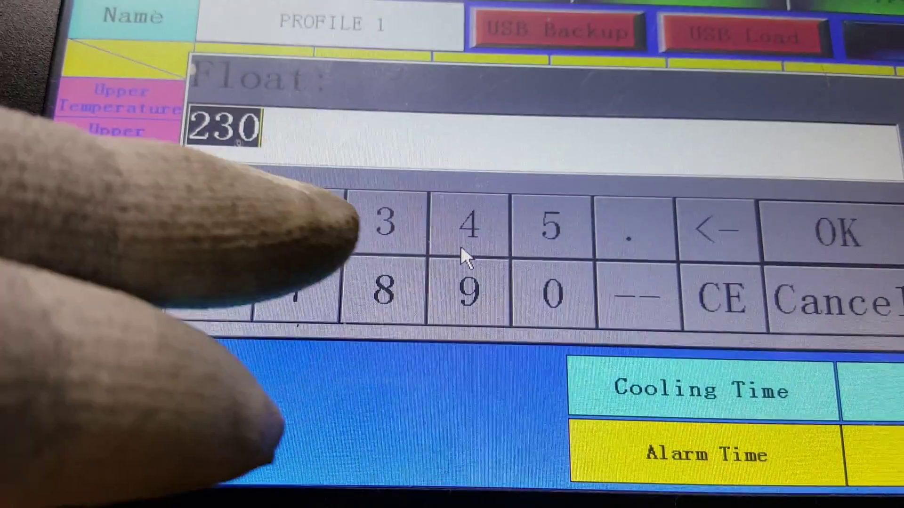
{"action": "left_click", "coordinate": [297, 223]}
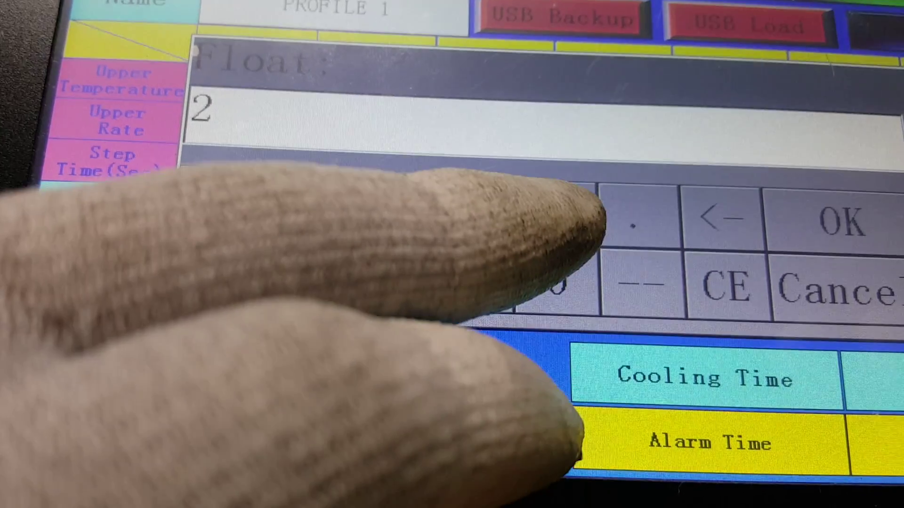
{"action": "left_click", "coordinate": [552, 230]}
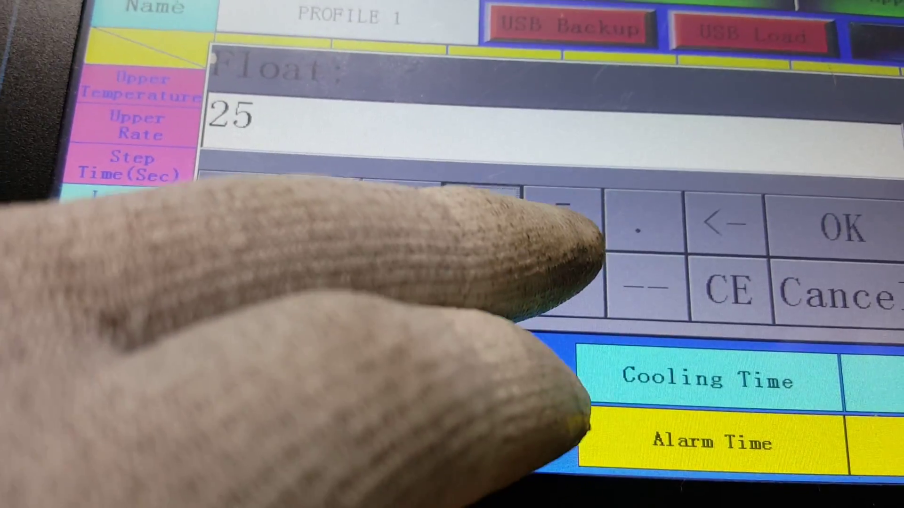
{"action": "left_click", "coordinate": [481, 212]}
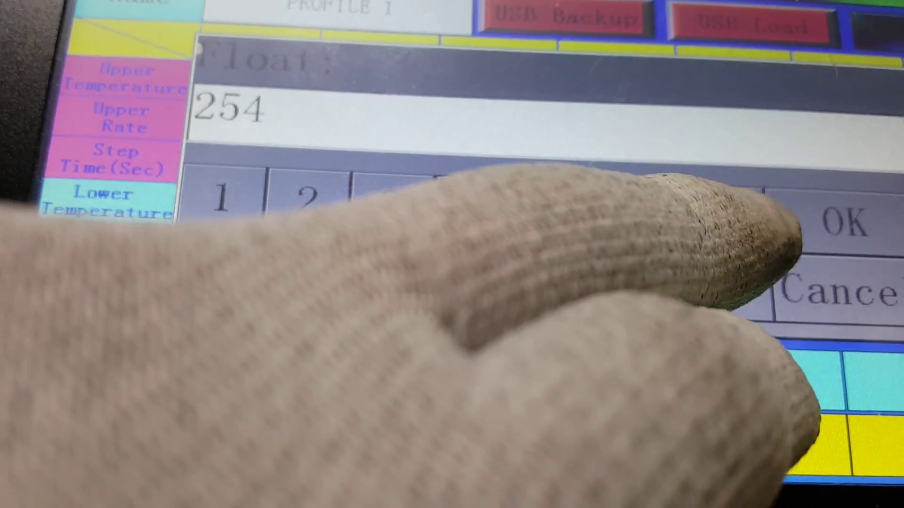
{"action": "left_click", "coordinate": [706, 225]}
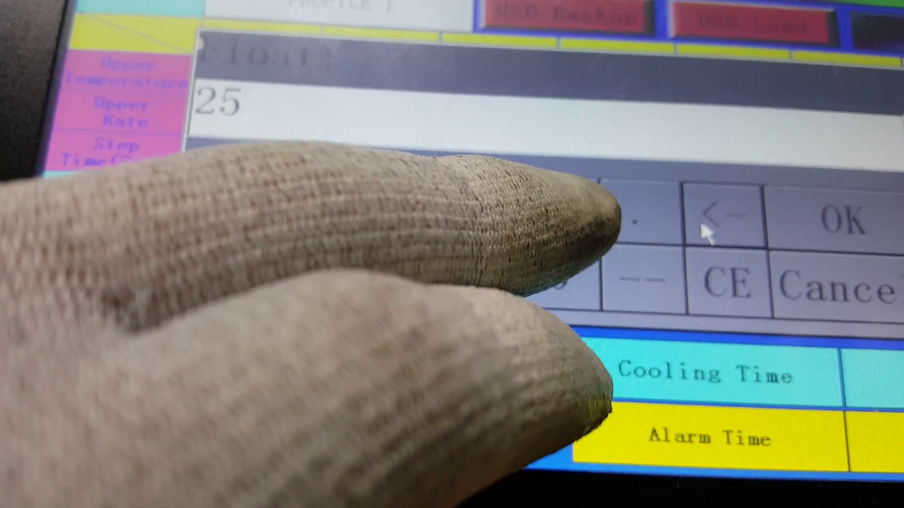
{"action": "left_click", "coordinate": [558, 212]}
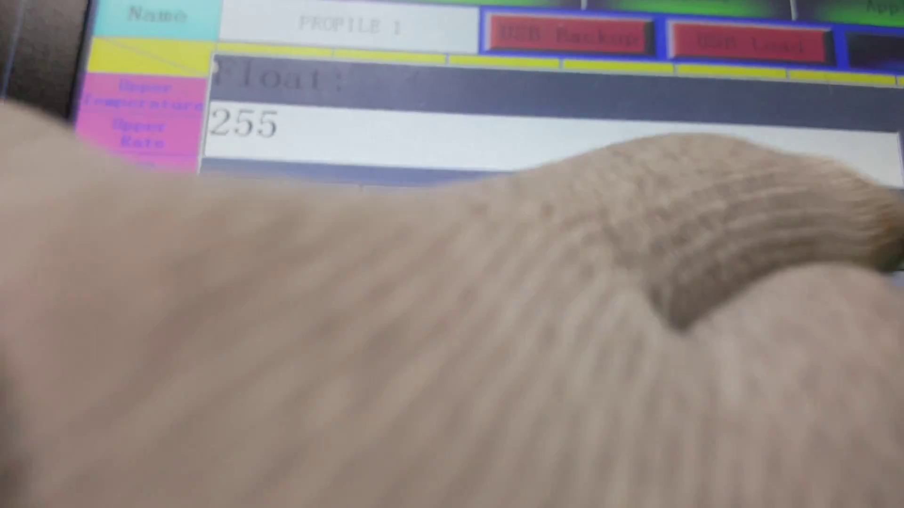
{"action": "left_click", "coordinate": [786, 233]}
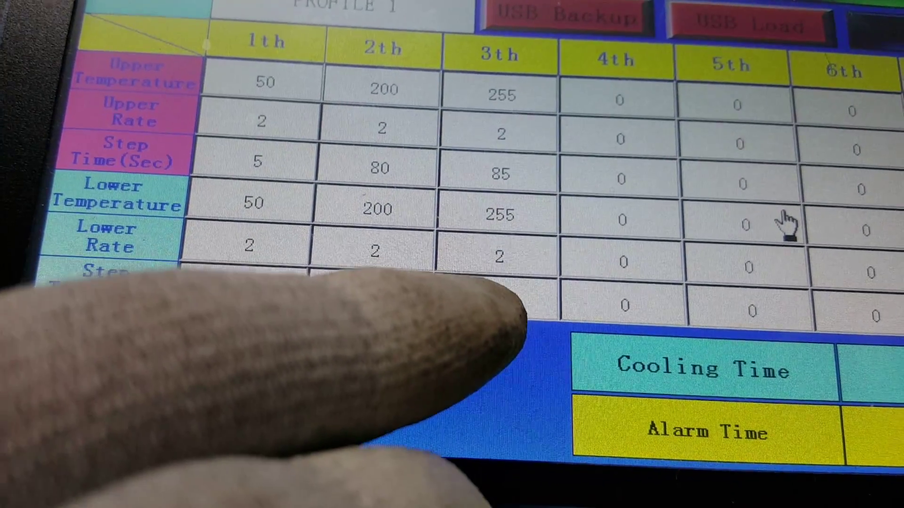
{"action": "left_click", "coordinate": [498, 301]}
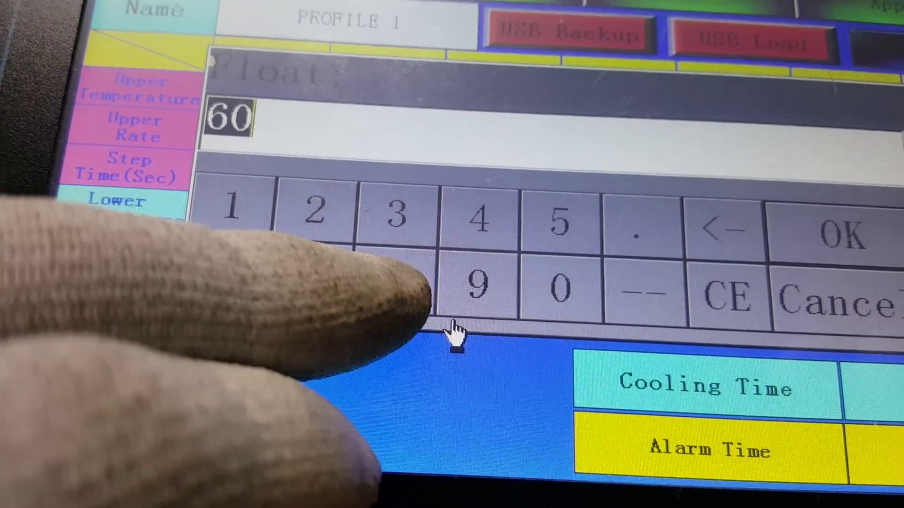
{"action": "left_click", "coordinate": [399, 287]}
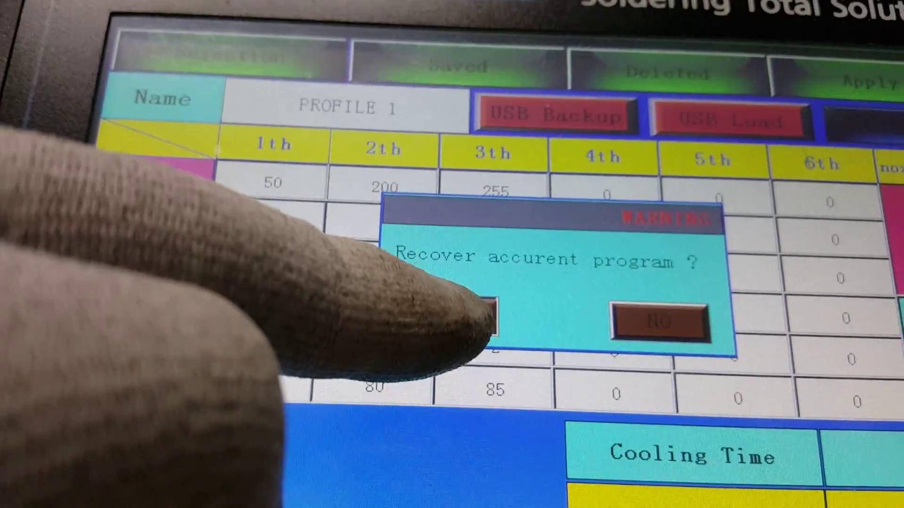
Step: Accept recovering the current program and open the profile name for editing
{"action": "left_click", "coordinate": [481, 319]}
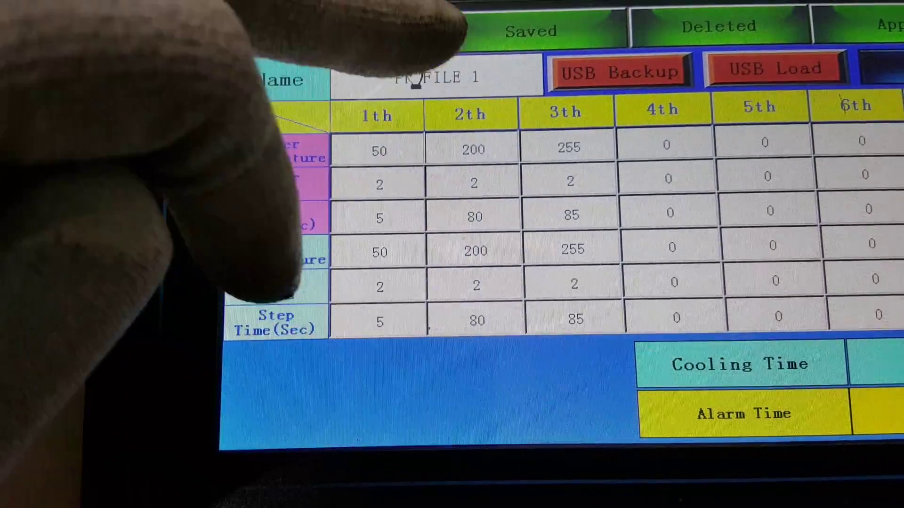
{"action": "left_click", "coordinate": [416, 79]}
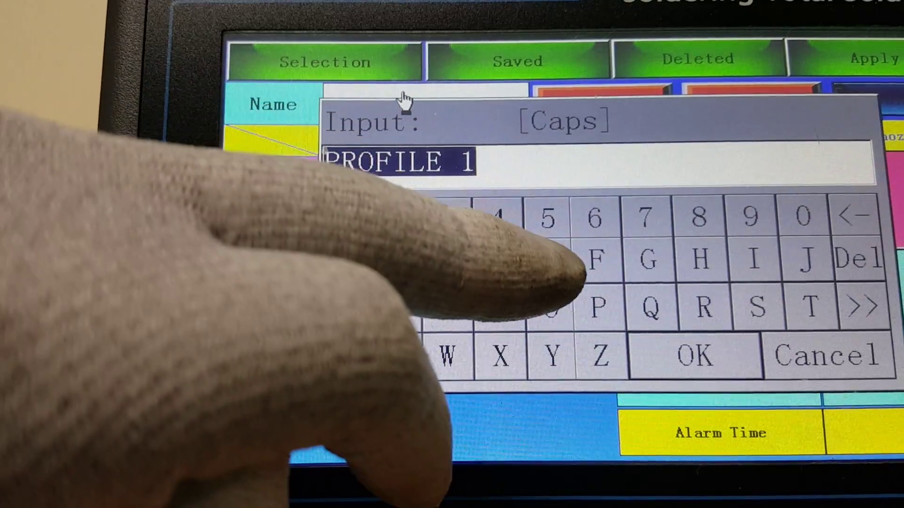
Step: Replace the name PROFILE 1 with EGG and store the profile
{"action": "left_click", "coordinate": [534, 244]}
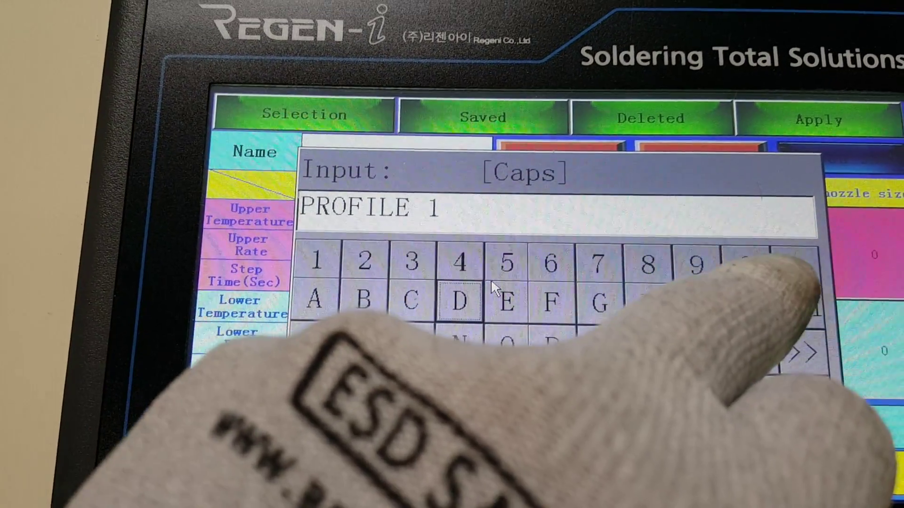
{"action": "left_click", "coordinate": [784, 265]}
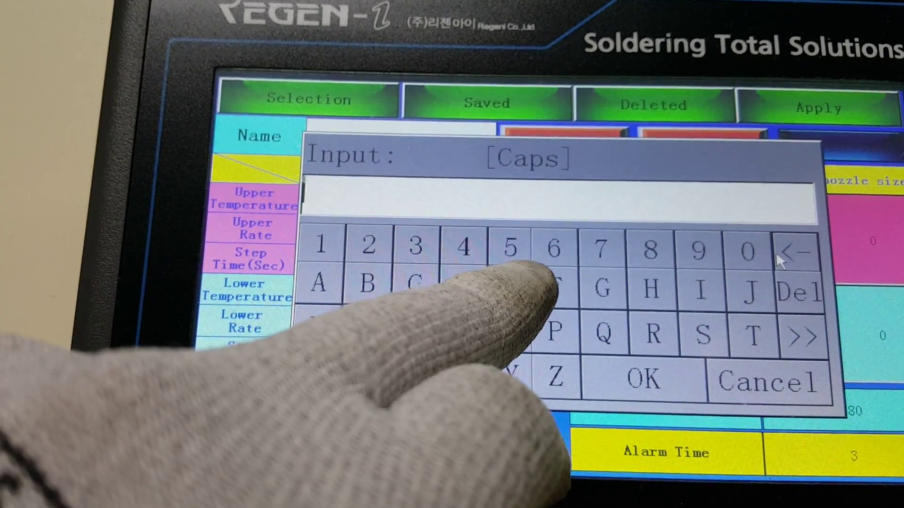
{"action": "left_click", "coordinate": [510, 284]}
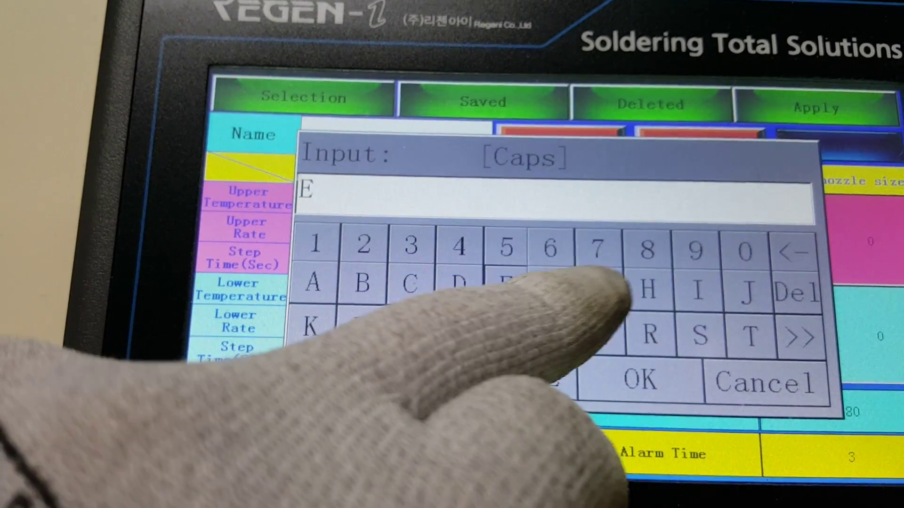
{"action": "left_click", "coordinate": [602, 288]}
{"action": "left_click", "coordinate": [600, 285]}
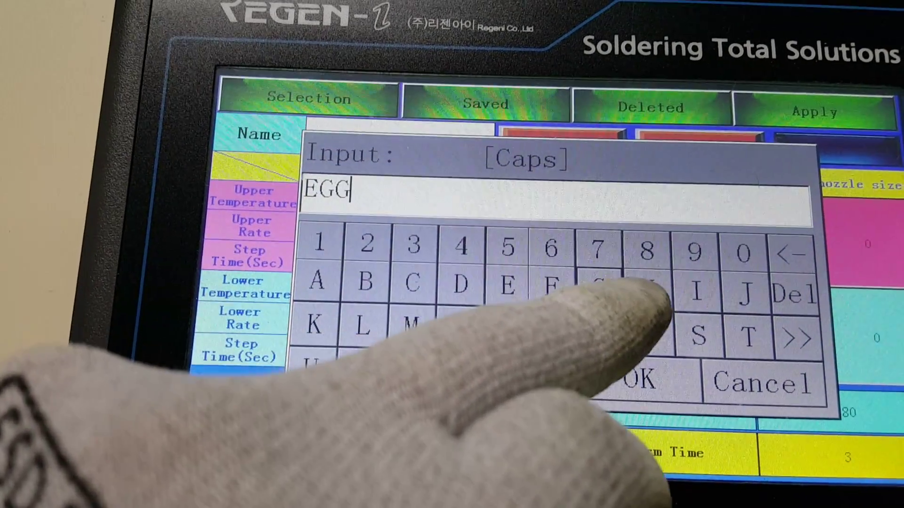
{"action": "left_click", "coordinate": [639, 369]}
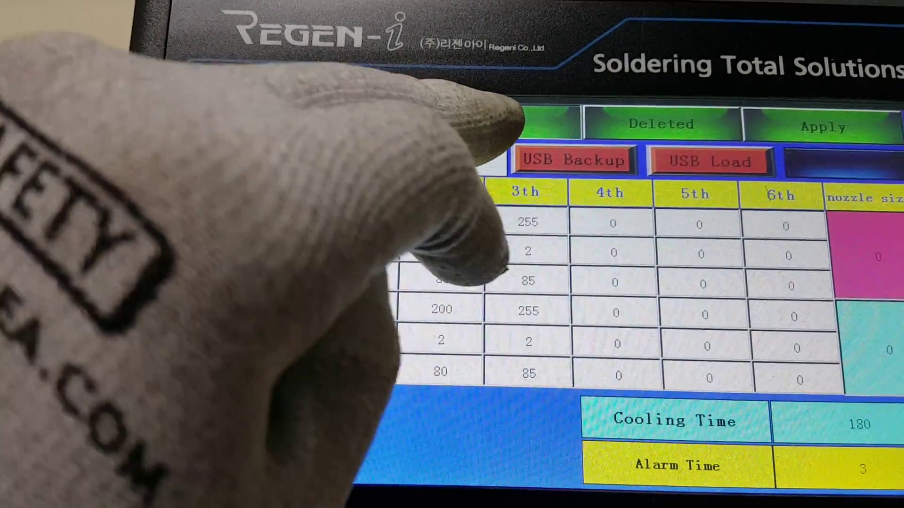
{"action": "left_click", "coordinate": [480, 130]}
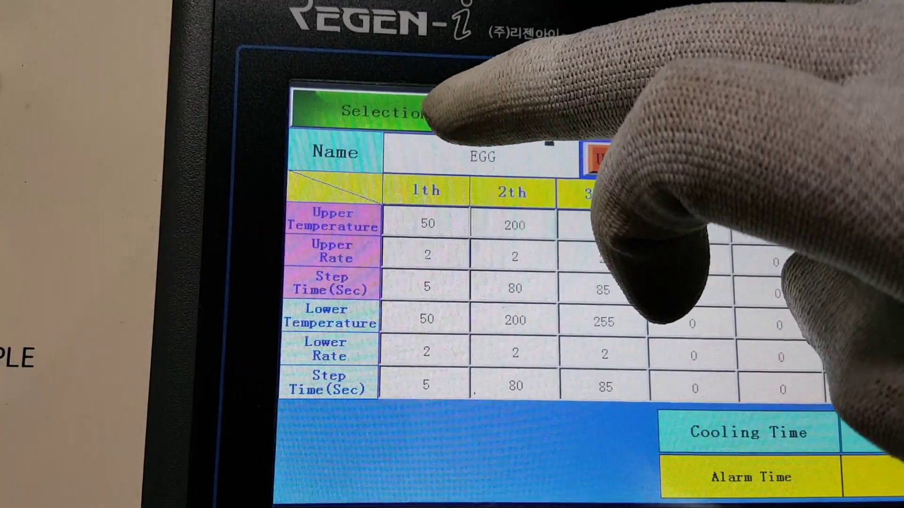
Step: Reload PROFILE 1 and restore step two's upper and lower temperatures to 180 °C
{"action": "left_click", "coordinate": [437, 122]}
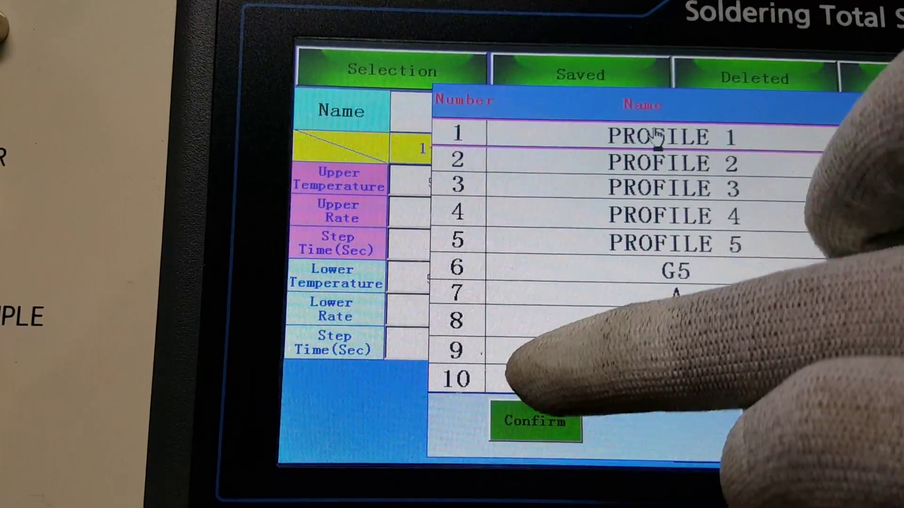
{"action": "left_click", "coordinate": [534, 449]}
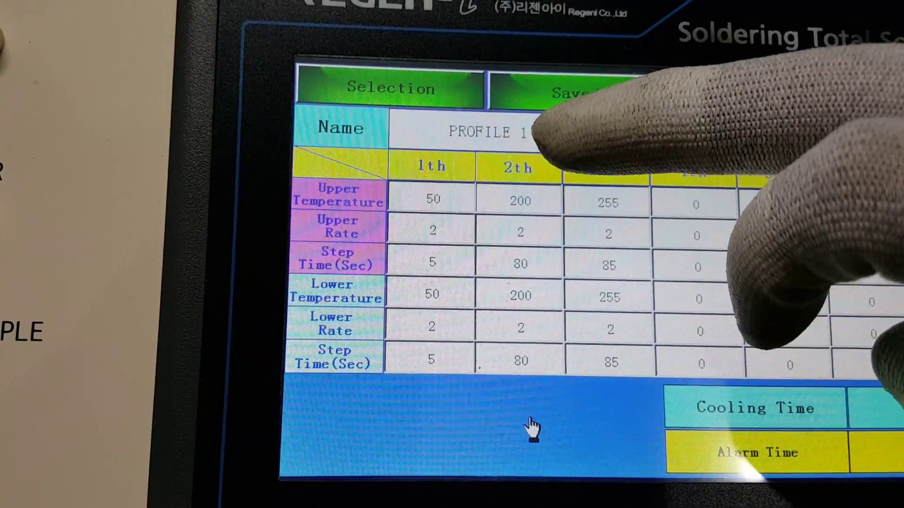
{"action": "left_click", "coordinate": [520, 204]}
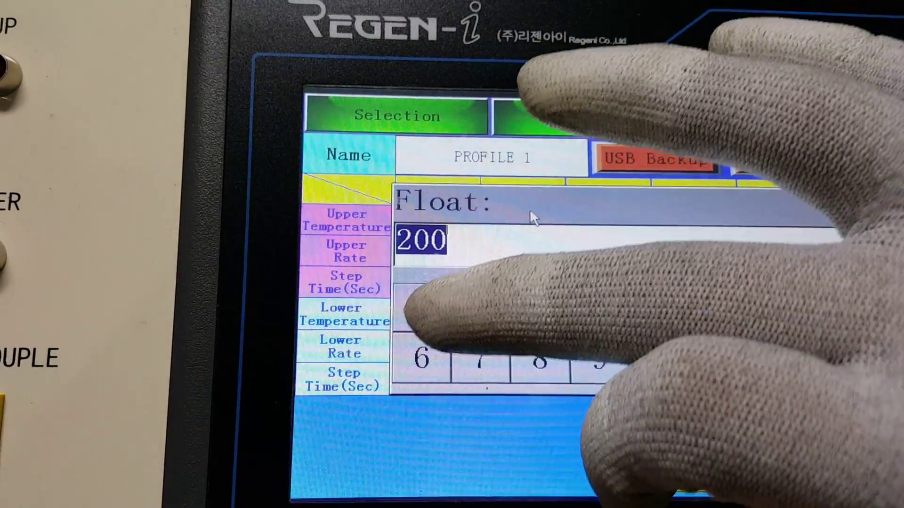
{"action": "left_click", "coordinate": [422, 311]}
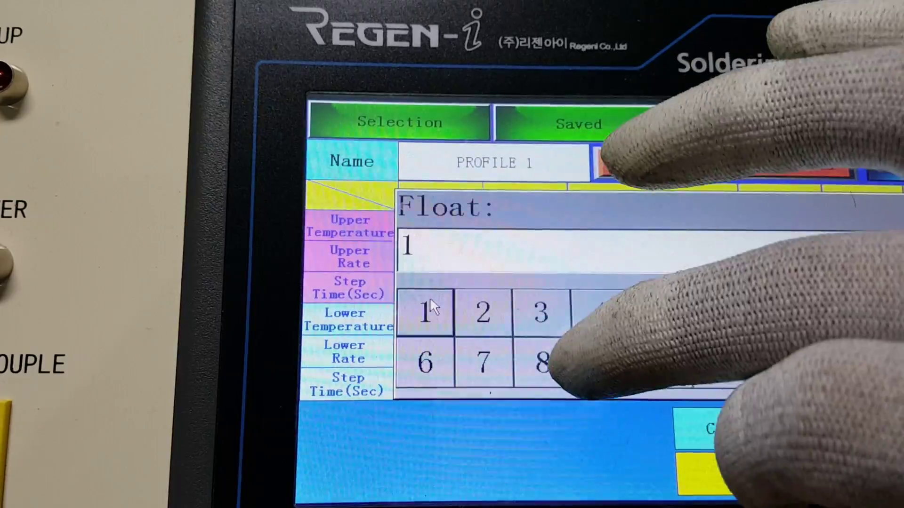
{"action": "left_click", "coordinate": [539, 362]}
{"action": "left_click", "coordinate": [661, 362]}
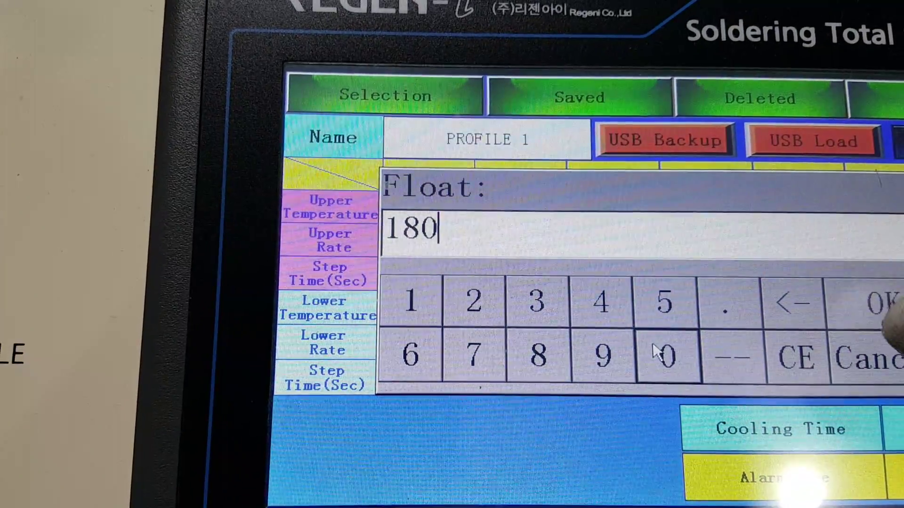
{"action": "left_click", "coordinate": [876, 304]}
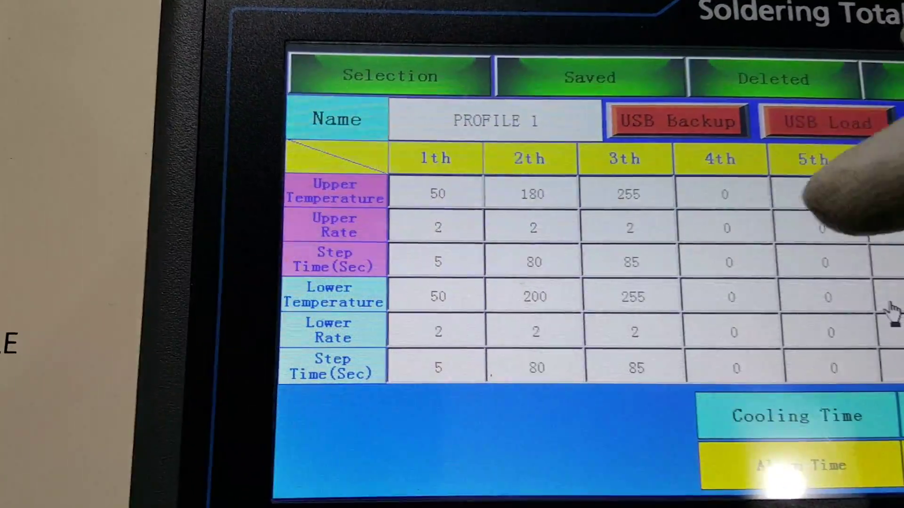
{"action": "left_click", "coordinate": [540, 307]}
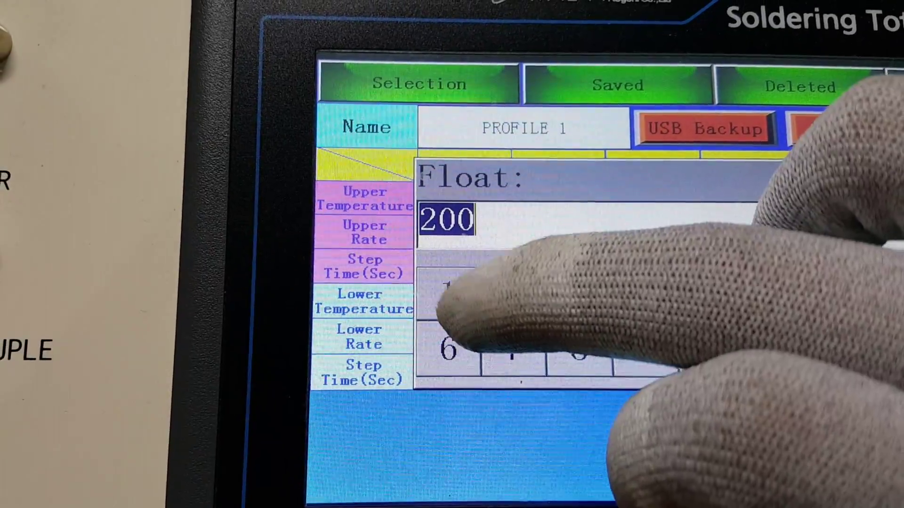
{"action": "left_click", "coordinate": [434, 286]}
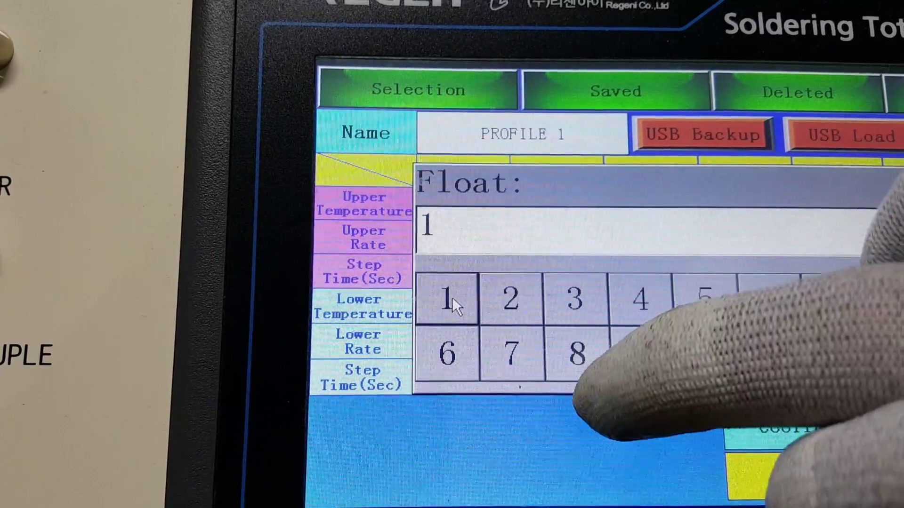
{"action": "left_click", "coordinate": [575, 355]}
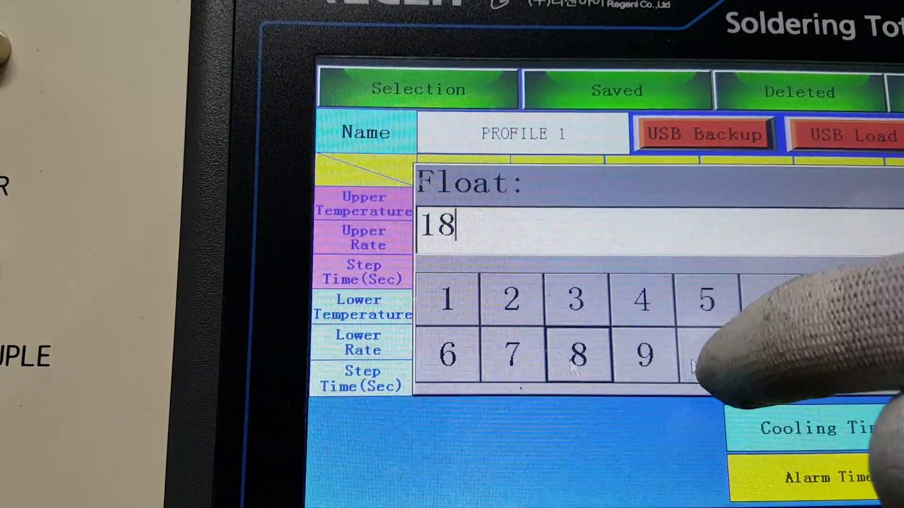
{"action": "left_click", "coordinate": [706, 356]}
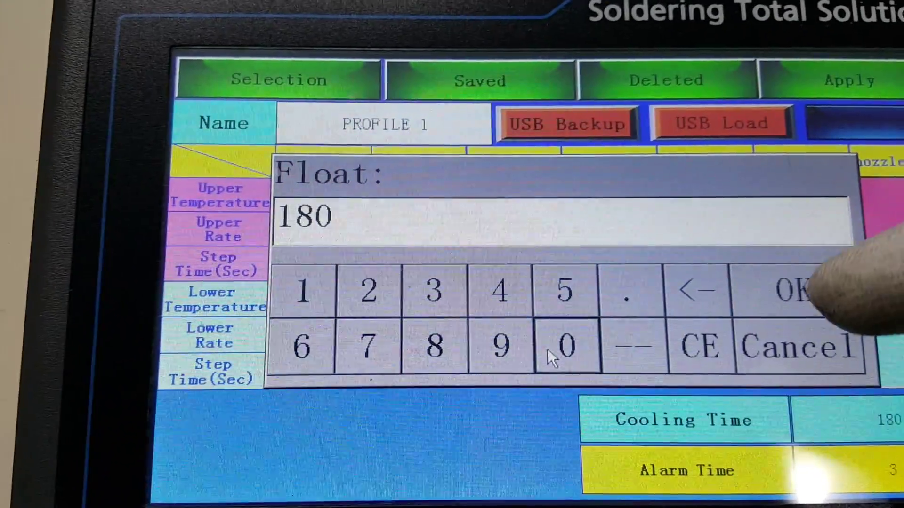
{"action": "left_click", "coordinate": [875, 286]}
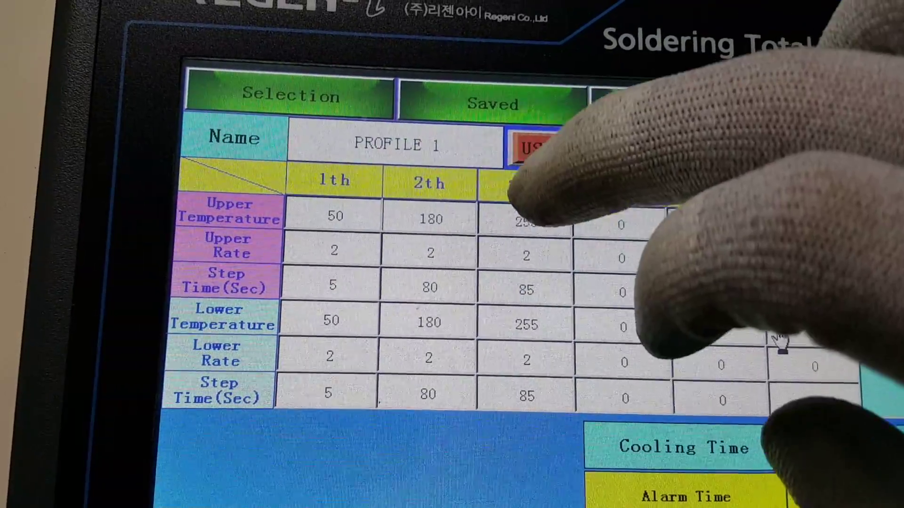
Step: Set step three's upper temperature to 230 °C and upper step time to 50 s
{"action": "left_click", "coordinate": [512, 221]}
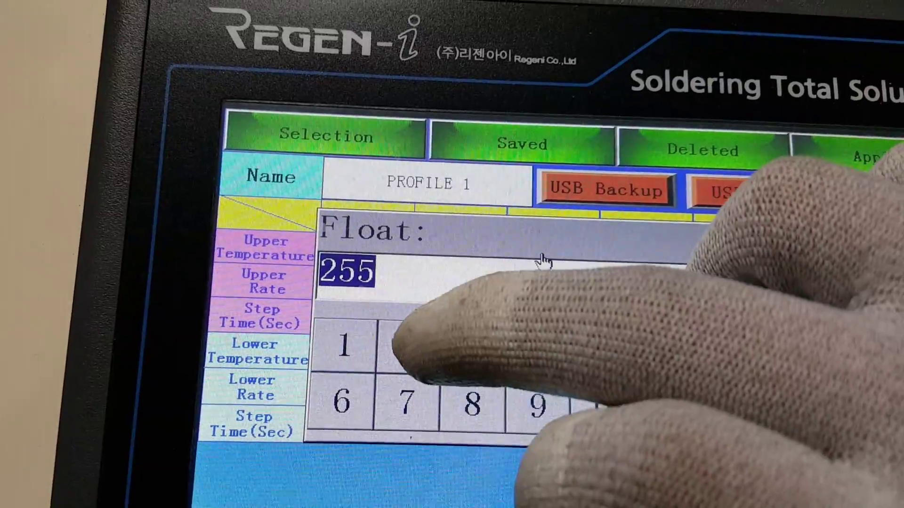
{"action": "left_click", "coordinate": [396, 332]}
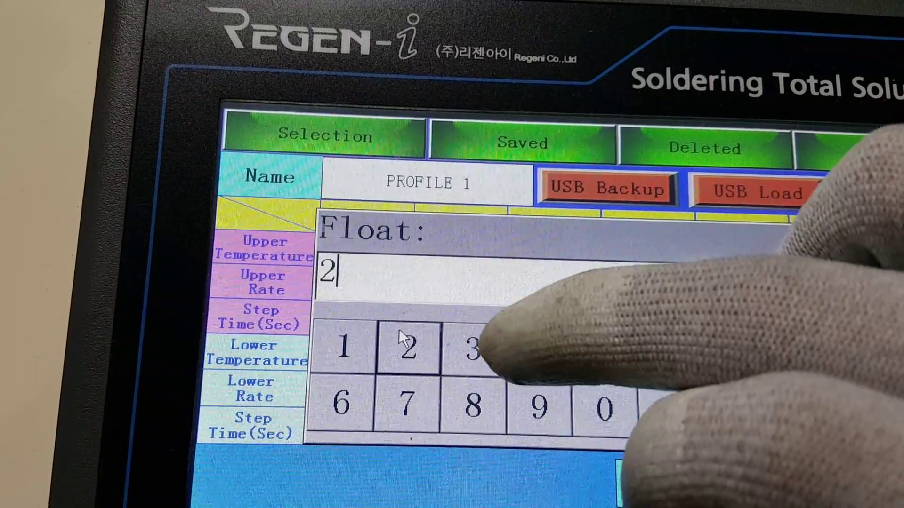
{"action": "left_click", "coordinate": [458, 335]}
{"action": "left_click", "coordinate": [604, 408]}
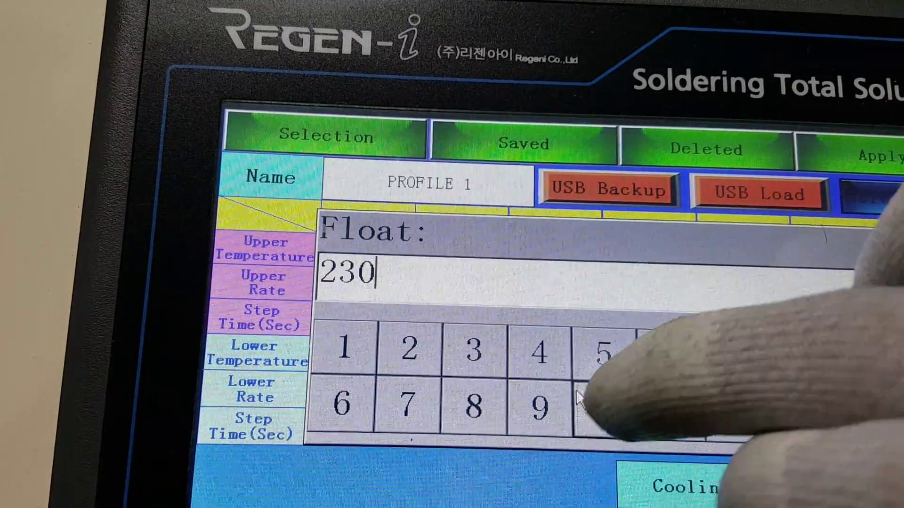
{"action": "left_click", "coordinate": [805, 352]}
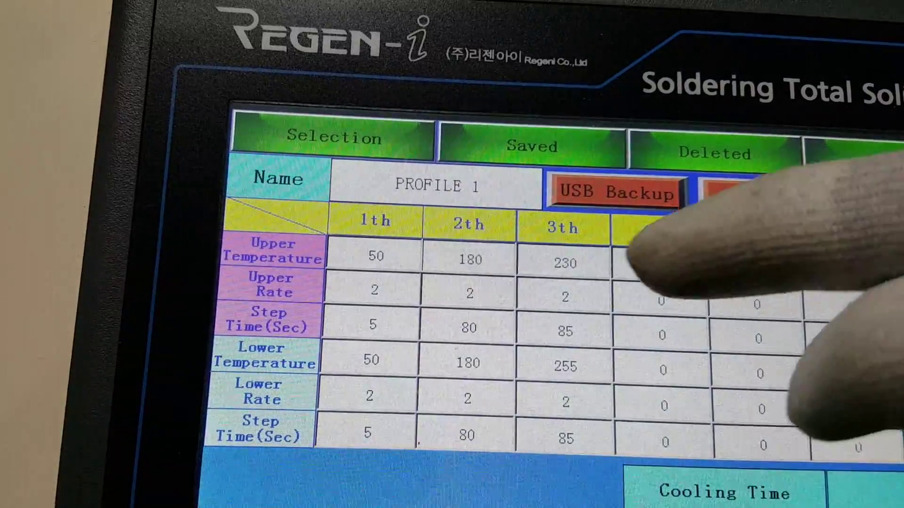
{"action": "left_click", "coordinate": [559, 327]}
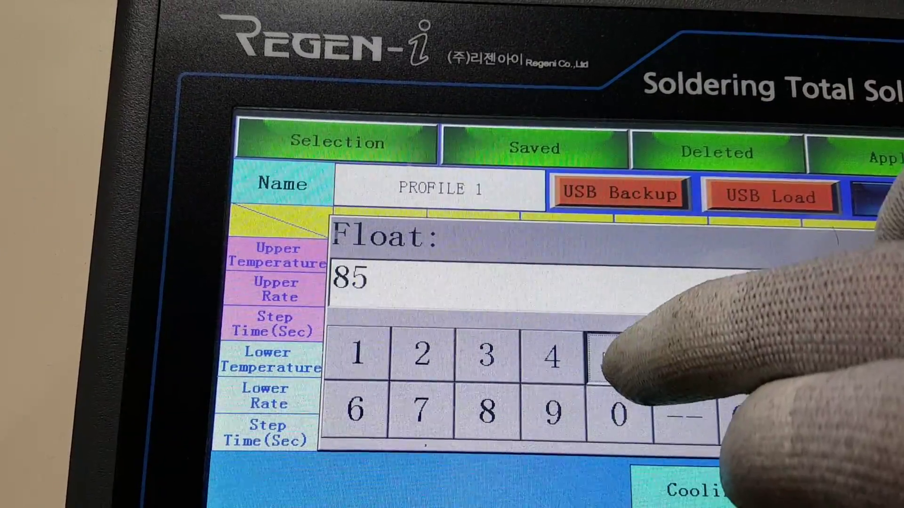
{"action": "left_click", "coordinate": [605, 351]}
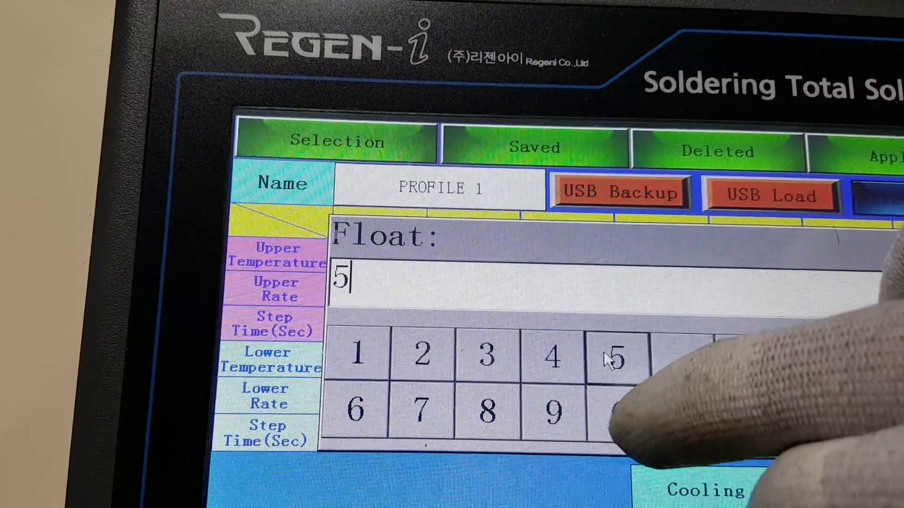
{"action": "left_click", "coordinate": [603, 408]}
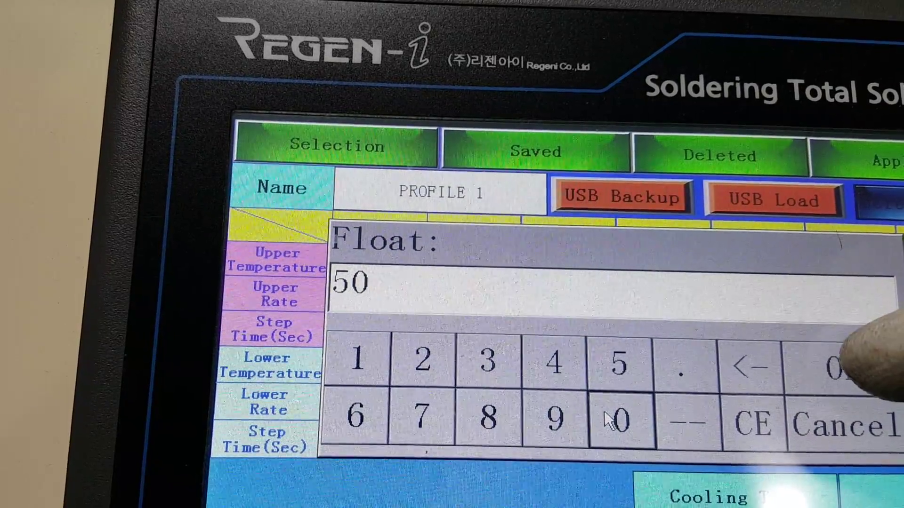
{"action": "left_click", "coordinate": [837, 367]}
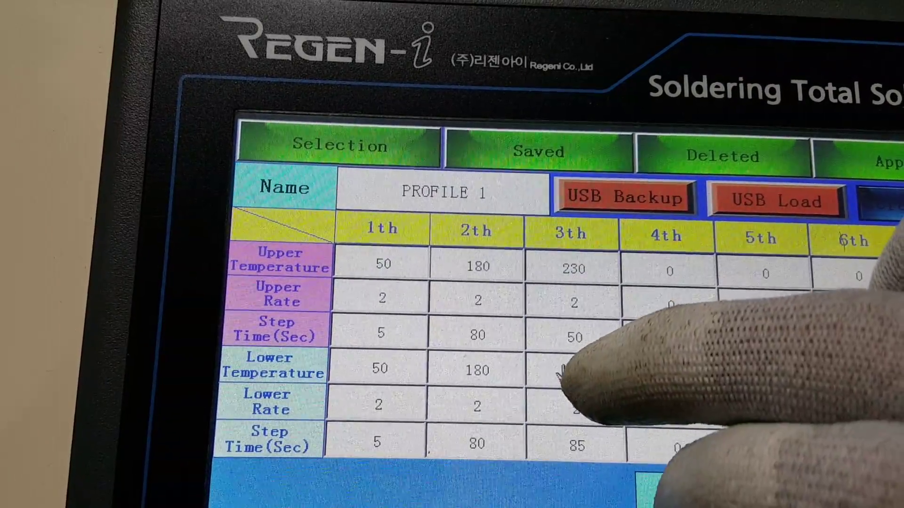
Step: Set step three's lower temperature to 230 °C and lower step time to 50 s
{"action": "left_click", "coordinate": [561, 372]}
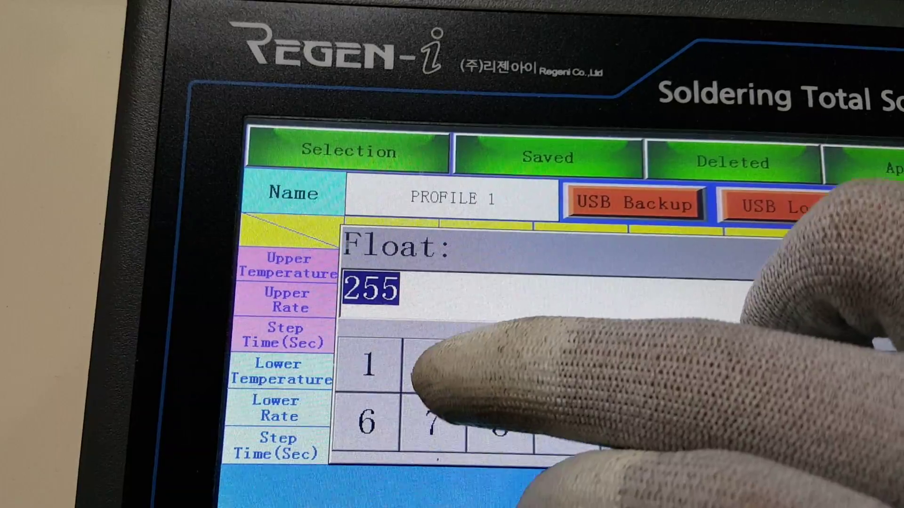
{"action": "left_click", "coordinate": [432, 366]}
{"action": "left_click", "coordinate": [478, 376]}
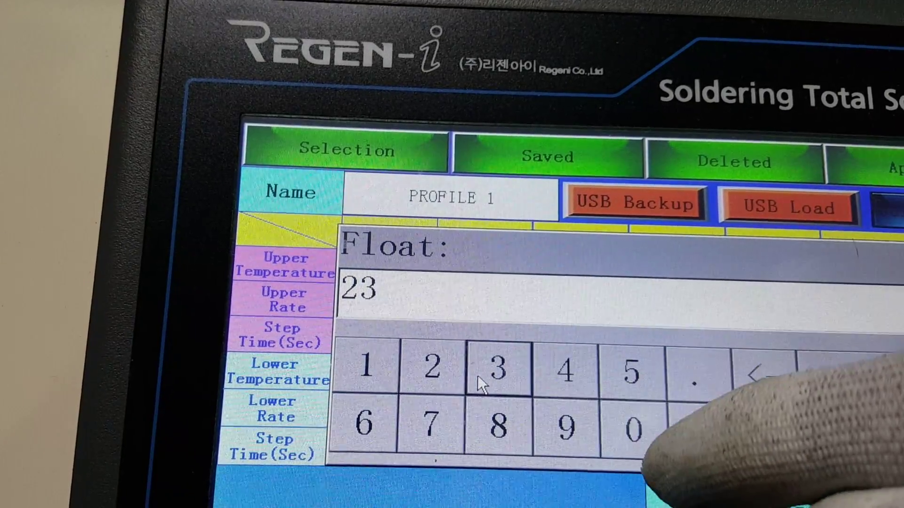
{"action": "left_click", "coordinate": [612, 431]}
{"action": "left_click", "coordinate": [612, 431]}
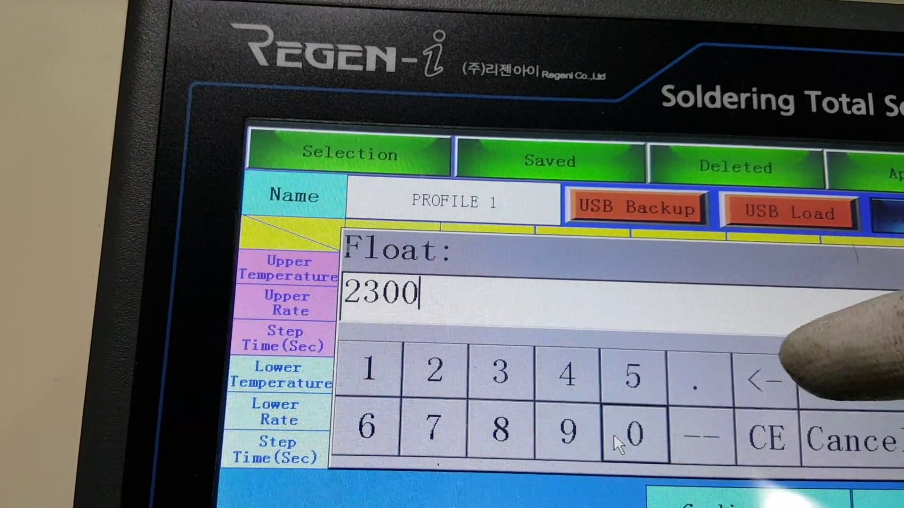
{"action": "left_click", "coordinate": [745, 364]}
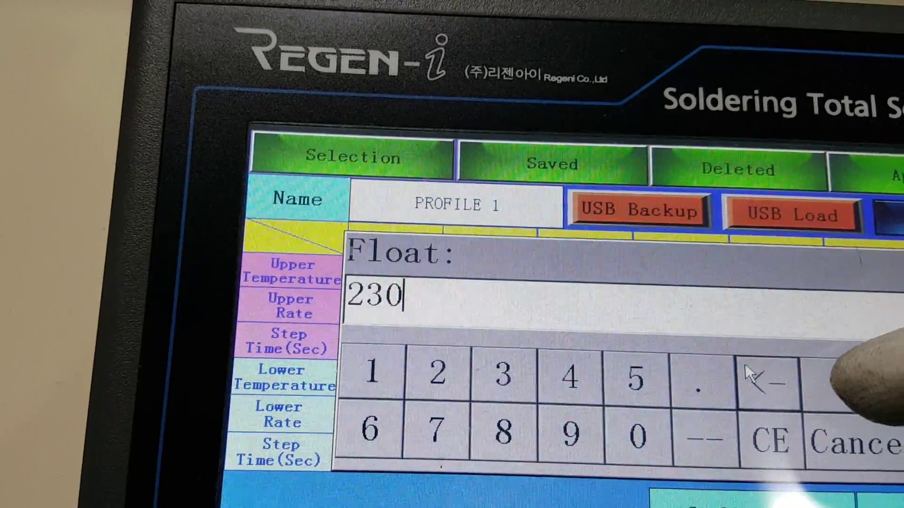
{"action": "left_click", "coordinate": [869, 377]}
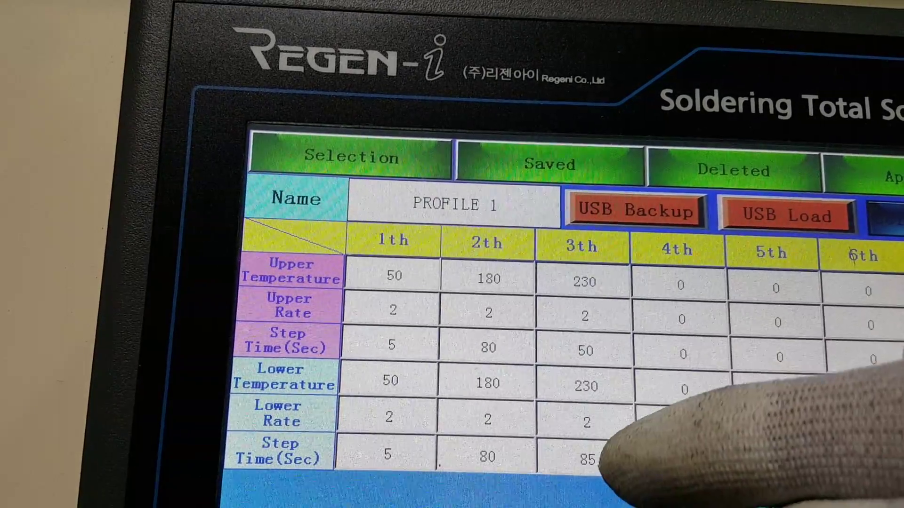
{"action": "left_click", "coordinate": [576, 452]}
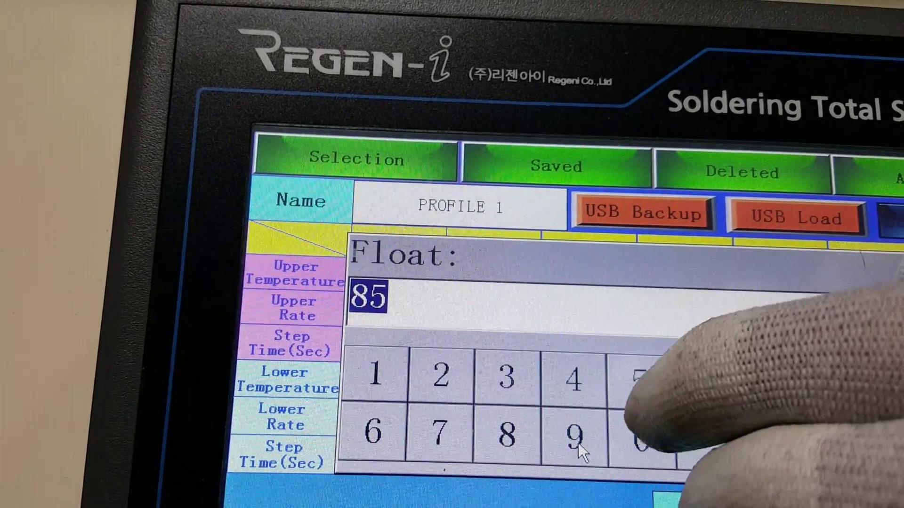
{"action": "left_click", "coordinate": [640, 377]}
{"action": "left_click", "coordinate": [639, 438]}
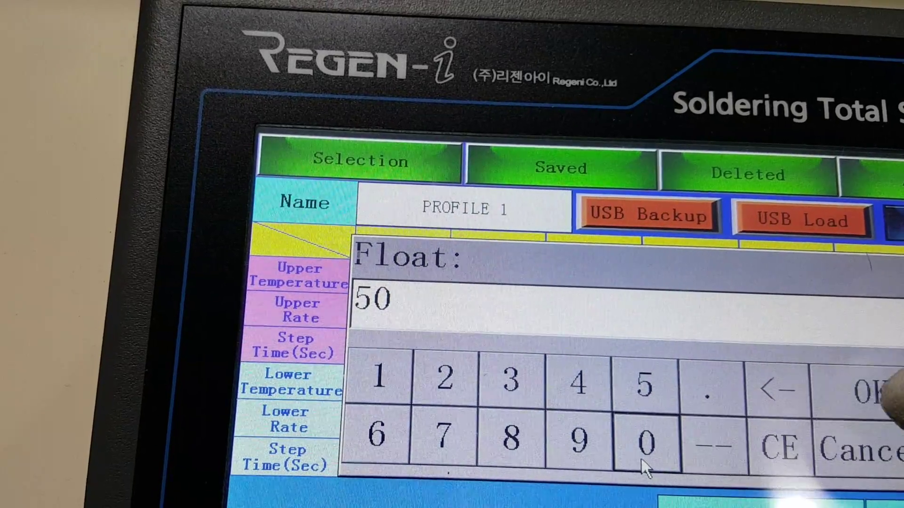
{"action": "left_click", "coordinate": [865, 391]}
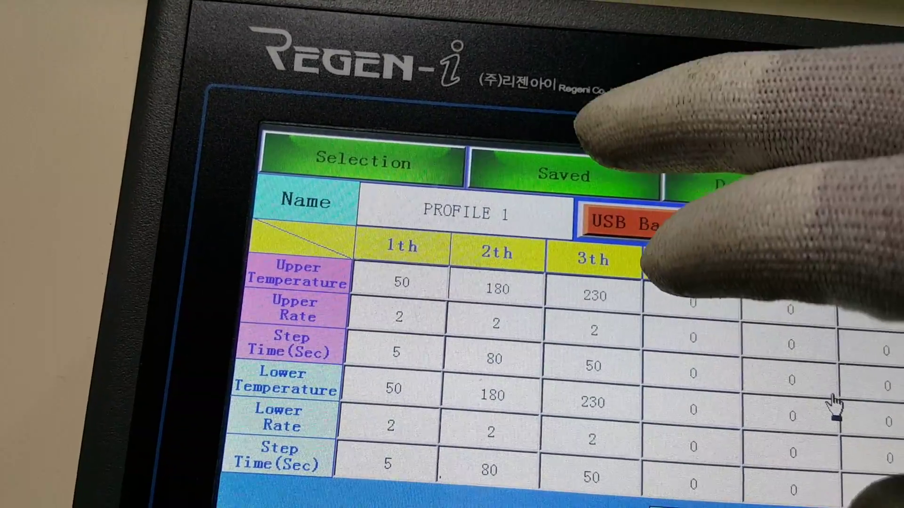
Step: Save PROFILE 1, confirm the warning, and dismiss the name entry keypad
{"action": "left_click", "coordinate": [561, 180]}
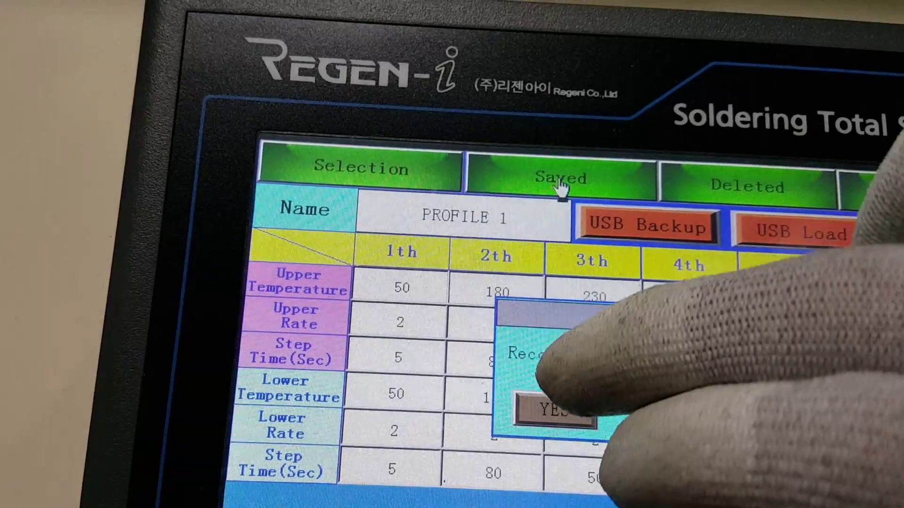
{"action": "left_click", "coordinate": [558, 408]}
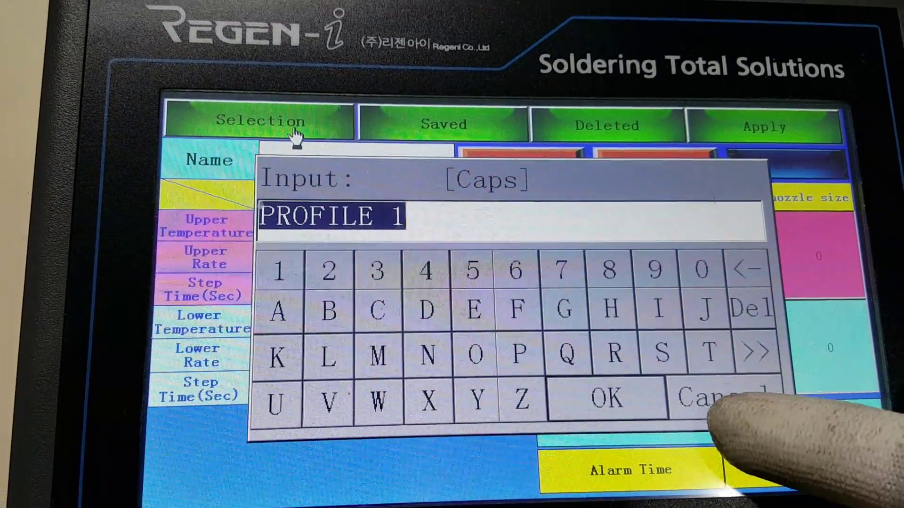
{"action": "left_click", "coordinate": [713, 388]}
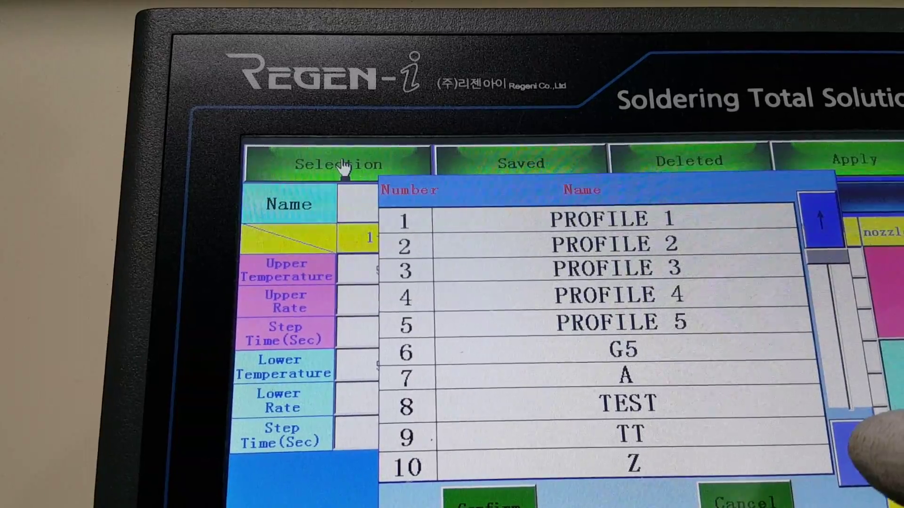
Step: Load EGG from the next page of stored profiles and apply it to the station
{"action": "left_click", "coordinate": [837, 448]}
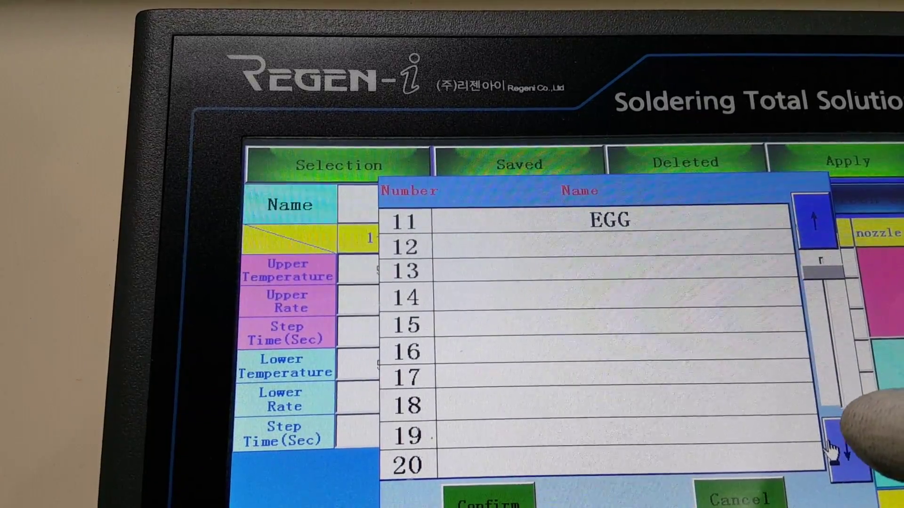
{"action": "left_click", "coordinate": [627, 229]}
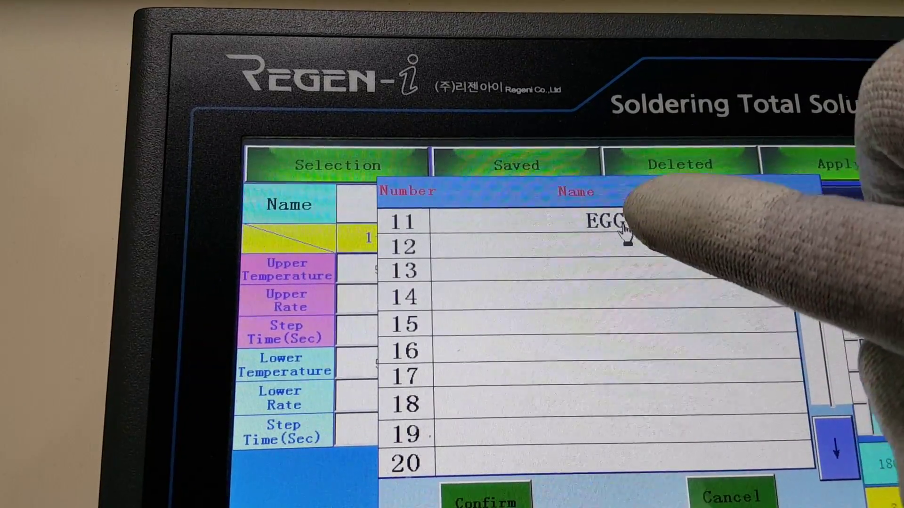
{"action": "left_click", "coordinate": [627, 230]}
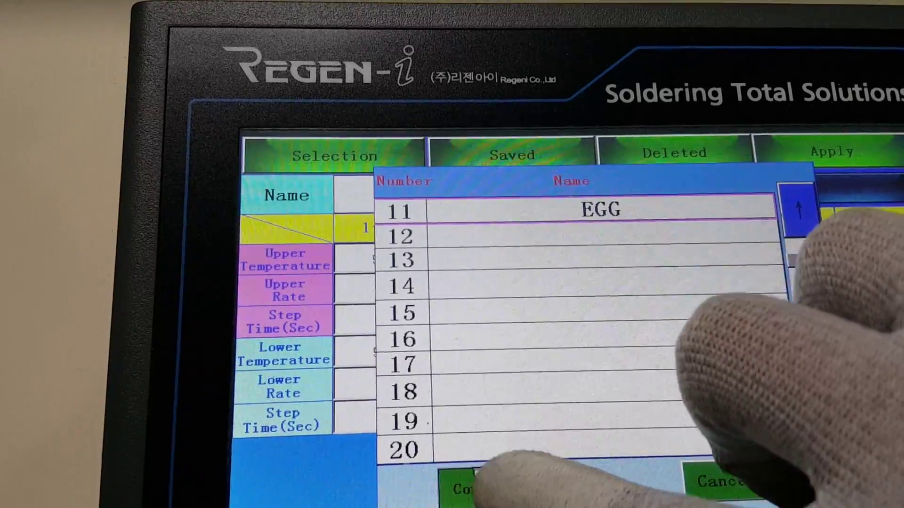
{"action": "left_click", "coordinate": [462, 489]}
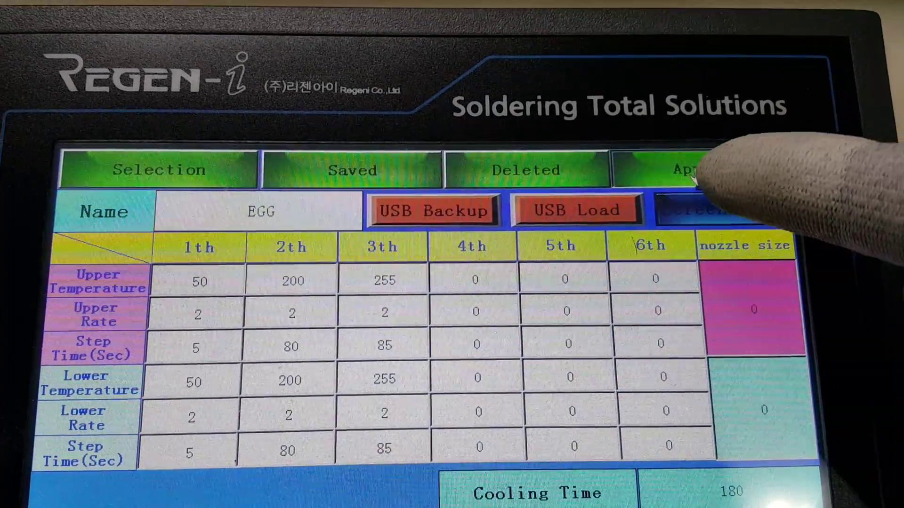
{"action": "left_click", "coordinate": [703, 159]}
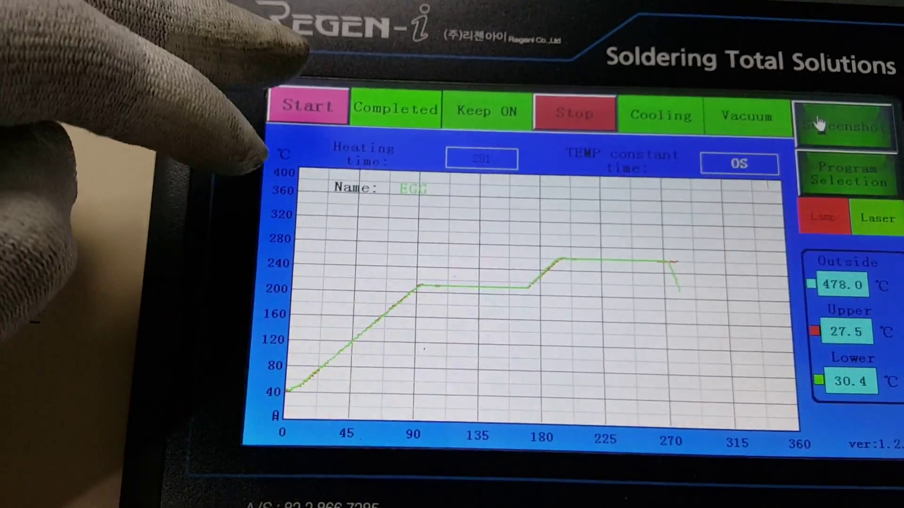
Step: Start the EGG heating run, then show its step parameter table
{"action": "left_click", "coordinate": [307, 106]}
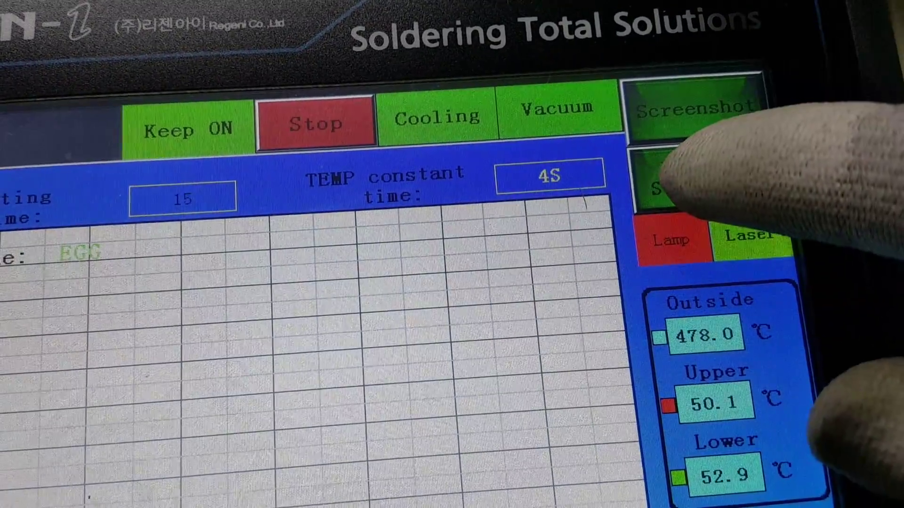
{"action": "left_click", "coordinate": [642, 119]}
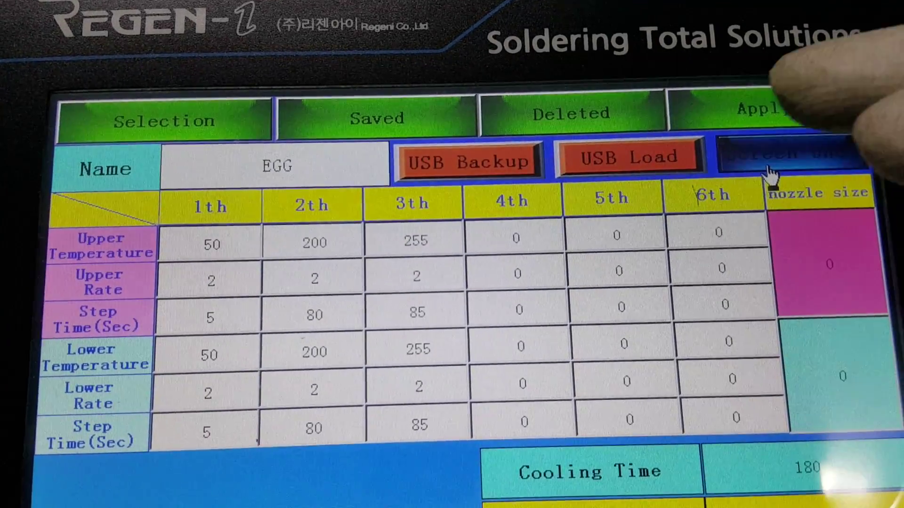
{"action": "left_click", "coordinate": [766, 108]}
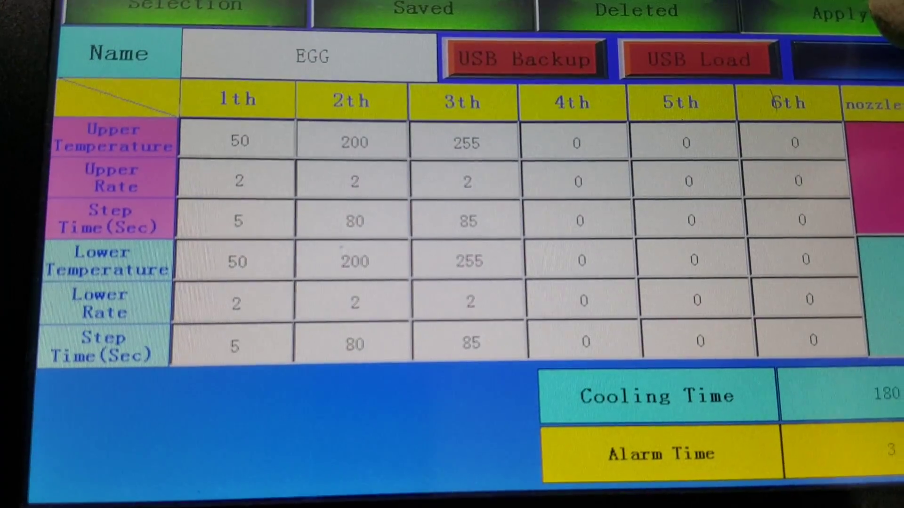
Step: Switch back to the live temperature graph to follow the EGG run
{"action": "left_click", "coordinate": [886, 18]}
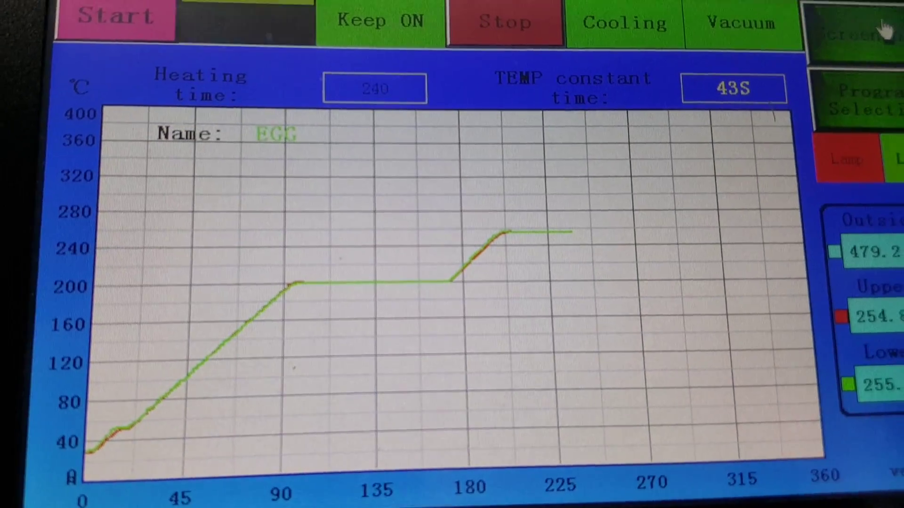